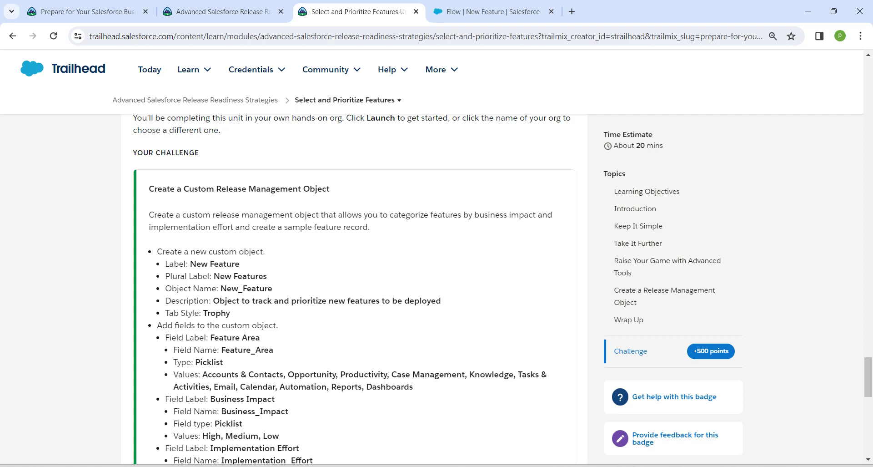
Review the Select and Prioritize Features challenge requirements and its entry in the Advanced Salesforce Release Readiness Strategies module.
{"action": "scroll", "coordinate": [355, 291], "scroll_direction": "down", "scroll_amount": 1}
{"action": "left_click", "coordinate": [223, 12]}
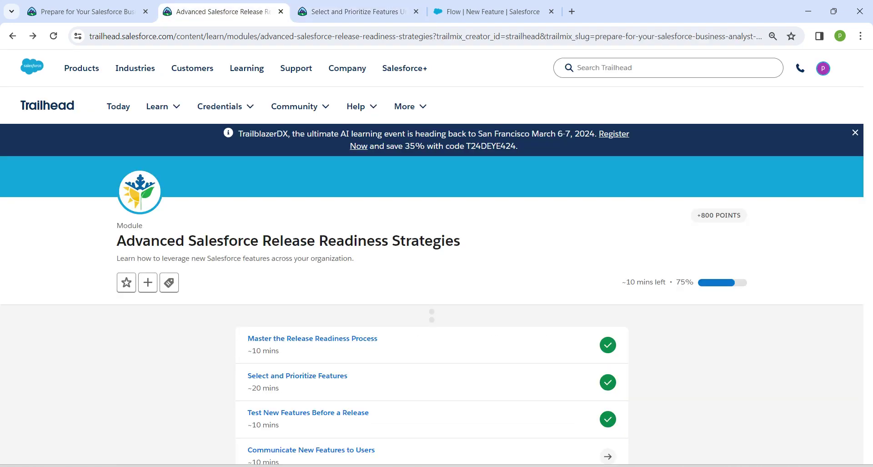
{"action": "triple_click", "coordinate": [298, 375]}
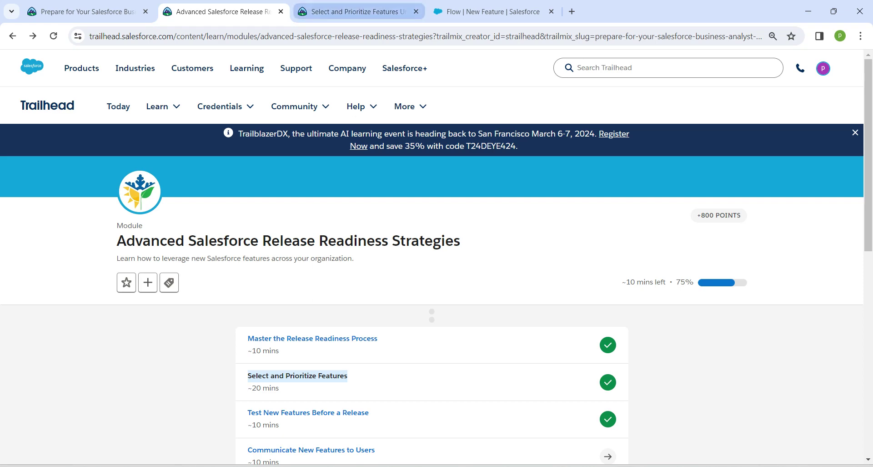
{"action": "left_click", "coordinate": [357, 11]}
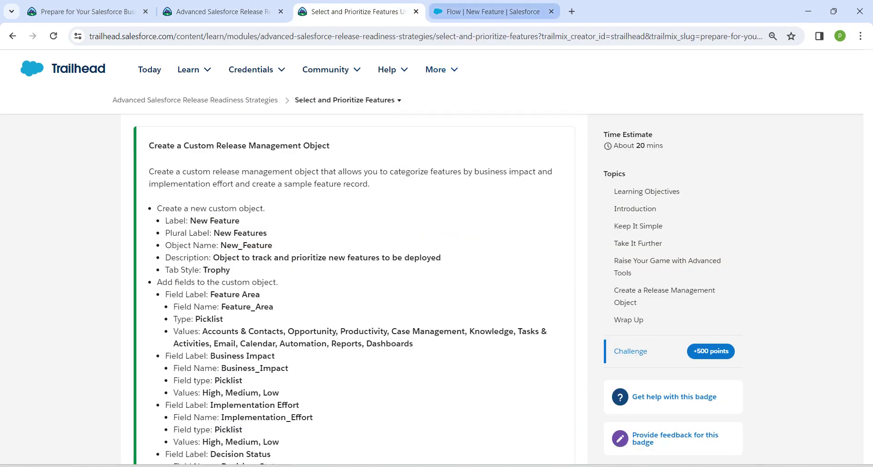
Switch to the Salesforce org and open the Object Manager in Setup.
{"action": "left_click", "coordinate": [487, 11]}
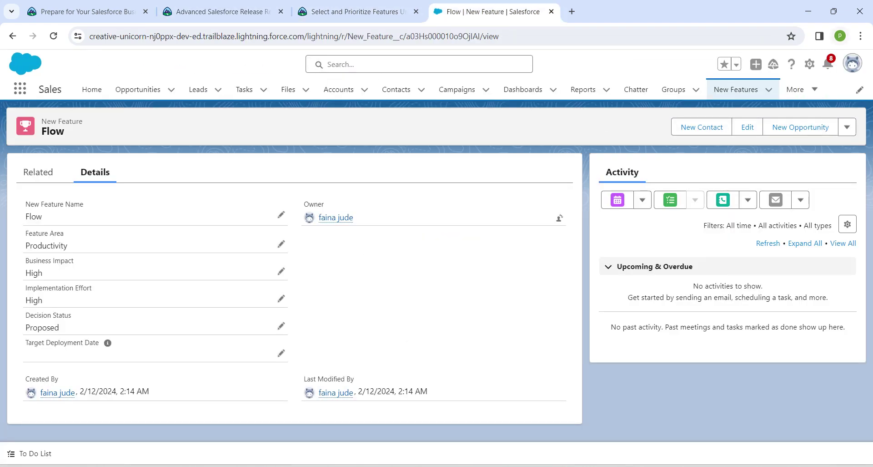
{"action": "left_click", "coordinate": [810, 65]}
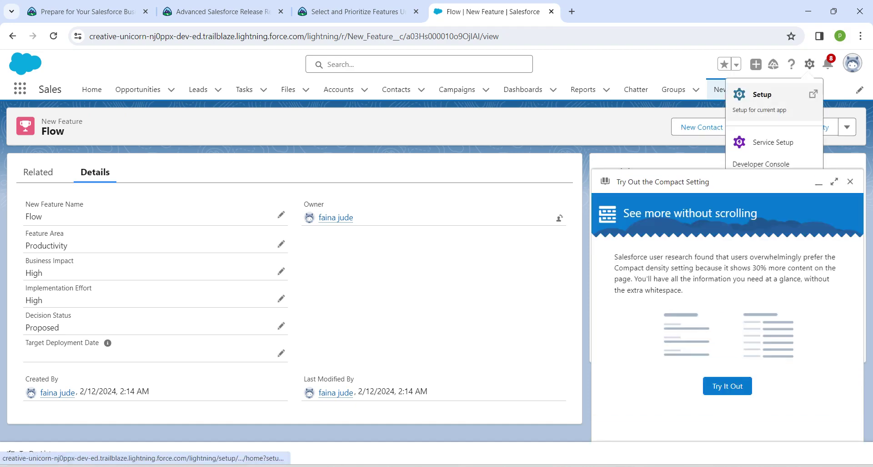
{"action": "left_click", "coordinate": [773, 107]}
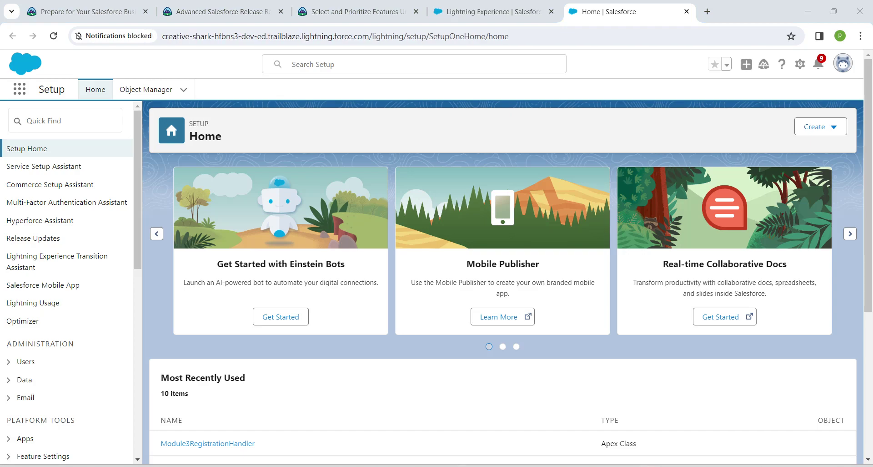
{"action": "left_click", "coordinate": [146, 89]}
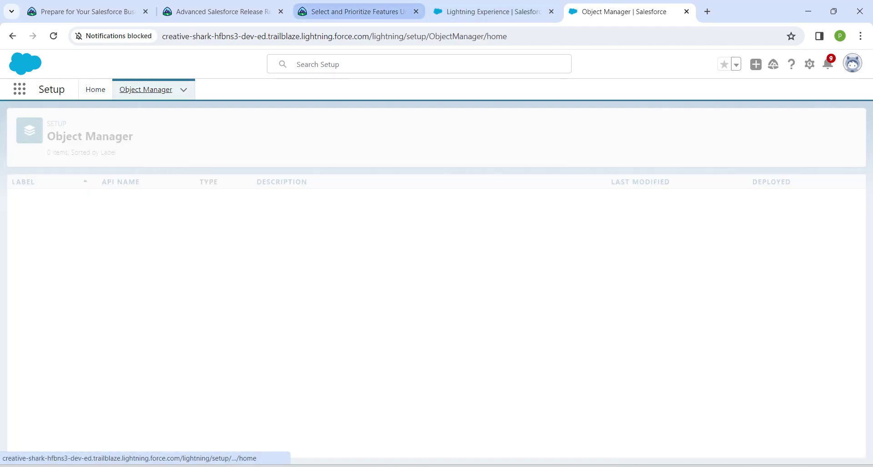
Copy the object label "New Feature" from the Trailhead challenge instructions.
{"action": "left_click", "coordinate": [359, 12]}
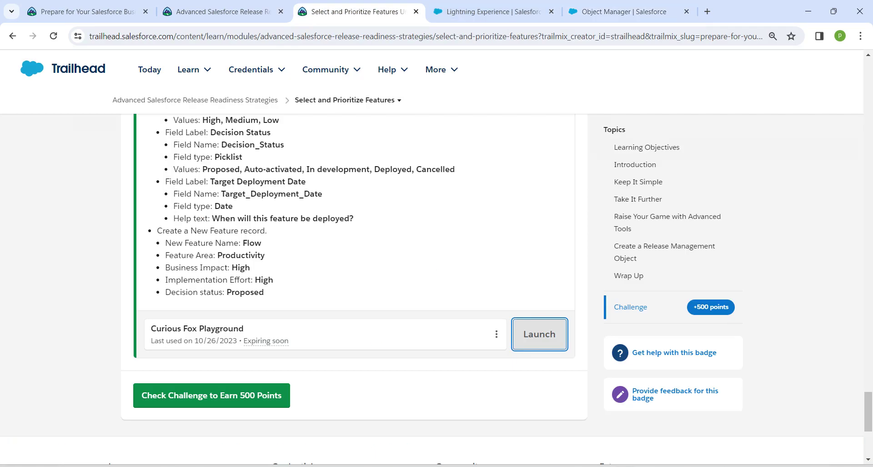
{"action": "scroll", "coordinate": [354, 272], "scroll_direction": "up", "scroll_amount": 1}
{"action": "scroll", "coordinate": [354, 291], "scroll_direction": "up", "scroll_amount": 7}
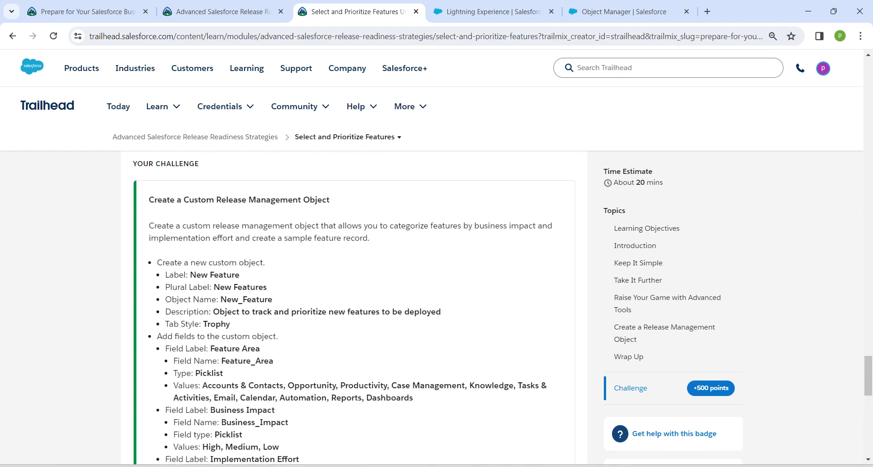
{"action": "left_click_drag", "start_coordinate": [189, 275], "coordinate": [240, 274]}
{"action": "key", "text": "ctrl+c"}
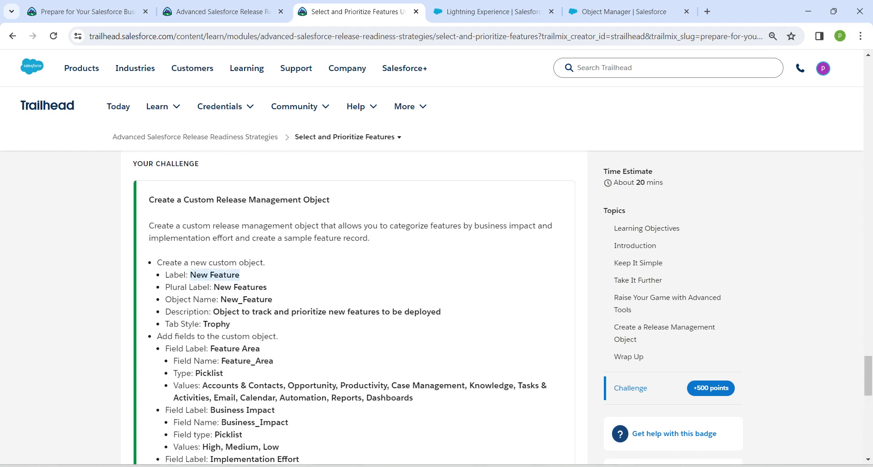
Close the Playground Starter page and start creating a new custom object in the Object Manager.
{"action": "left_click", "coordinate": [489, 11]}
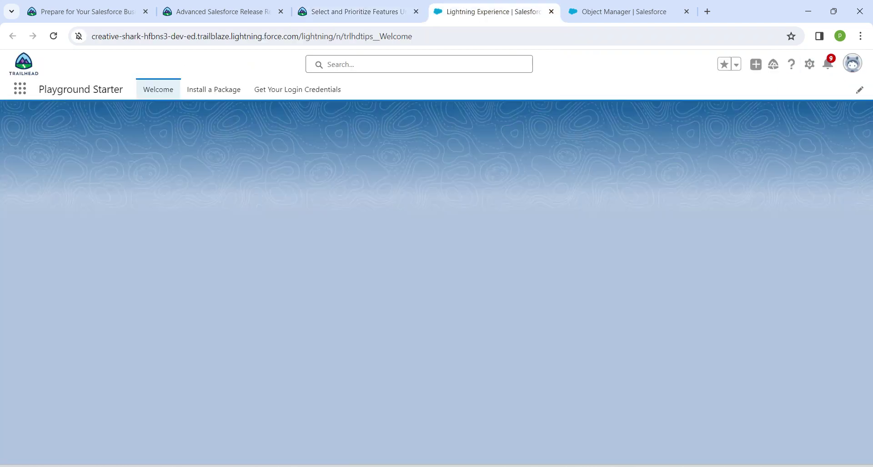
{"action": "key", "text": "ctrl+w"}
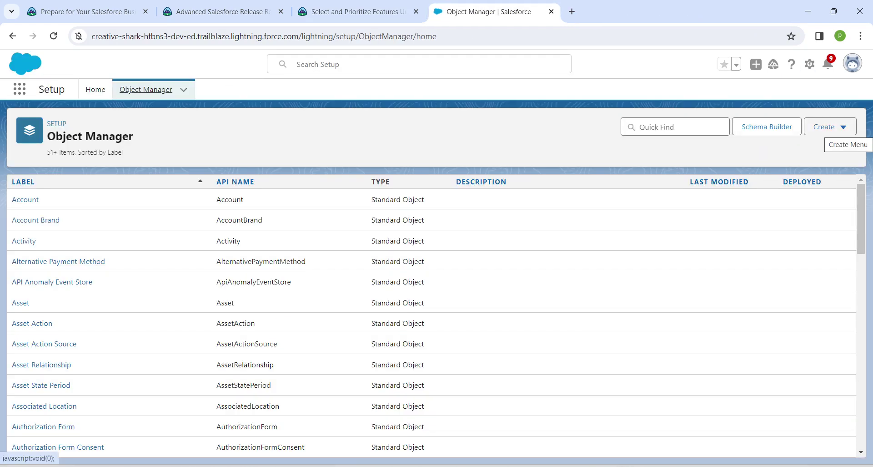
{"action": "left_click", "coordinate": [830, 127]}
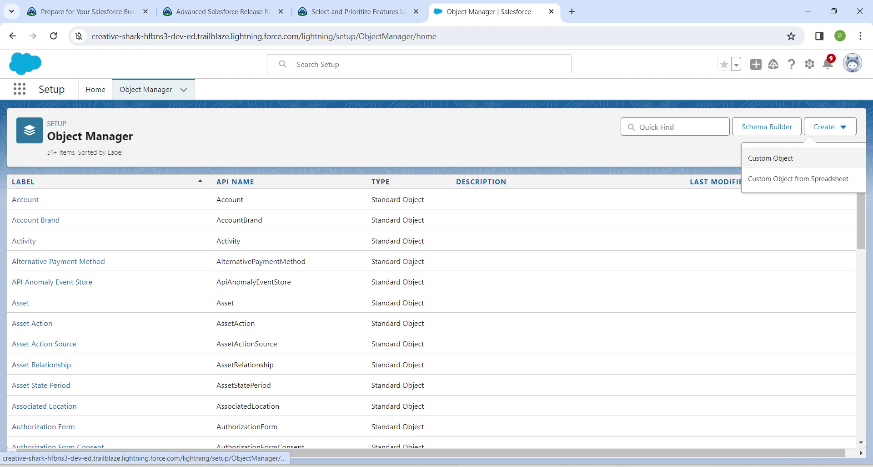
{"action": "left_click", "coordinate": [770, 158]}
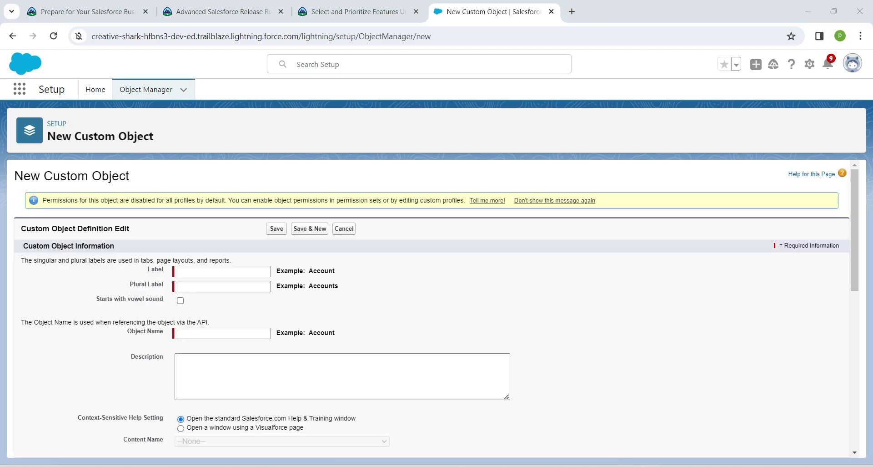
Set the custom object's label to "New Feature" and its plural label to "New Features".
{"action": "left_click", "coordinate": [223, 271]}
{"action": "key", "text": "ctrl+v"}
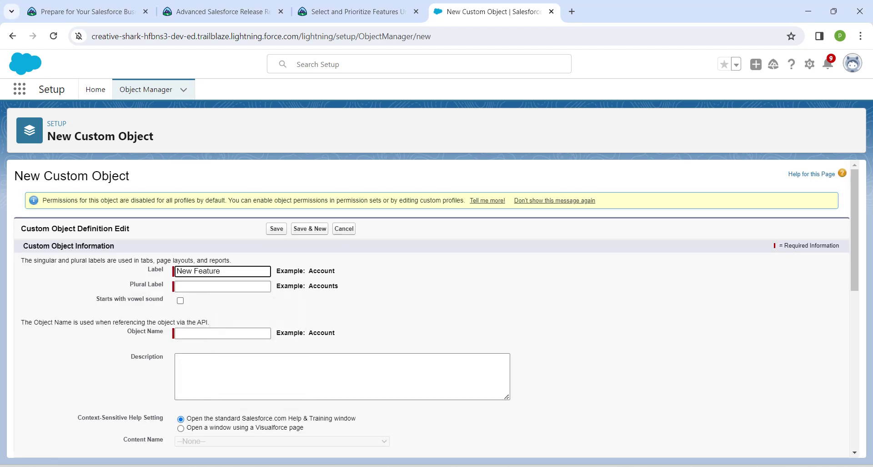
{"action": "left_click", "coordinate": [291, 304]}
{"action": "left_click", "coordinate": [222, 286]}
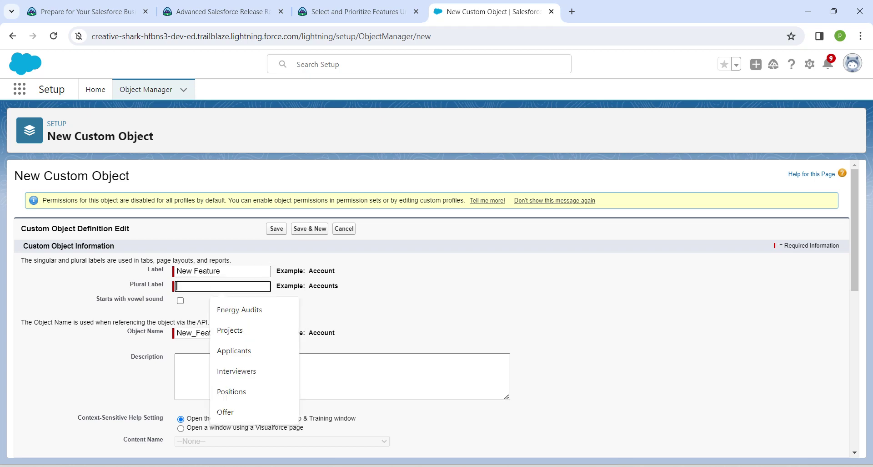
{"action": "key", "text": "ctrl+v"}
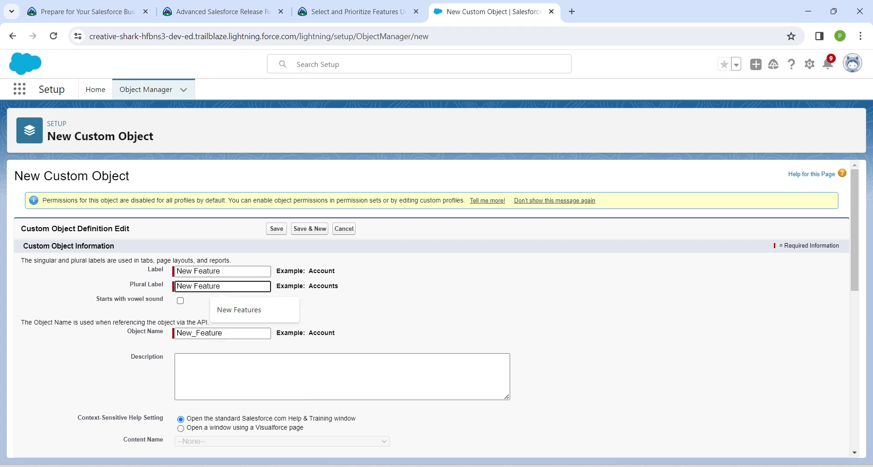
{"action": "type", "text": "s"}
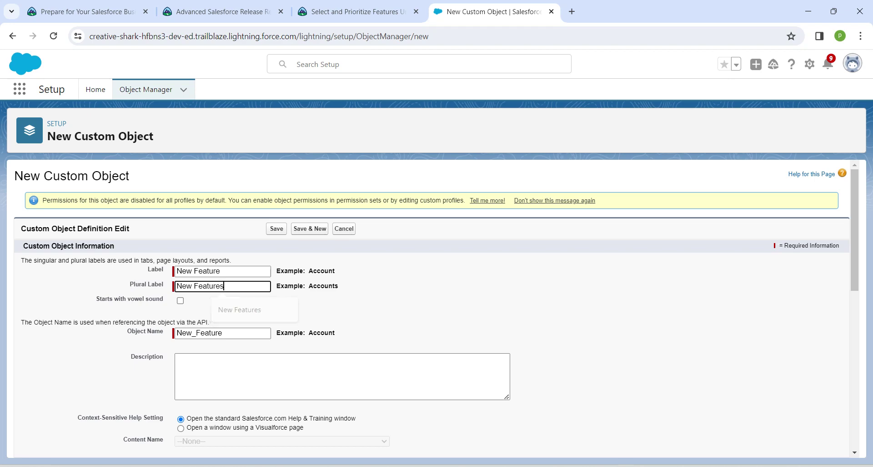
{"action": "left_click", "coordinate": [209, 271]}
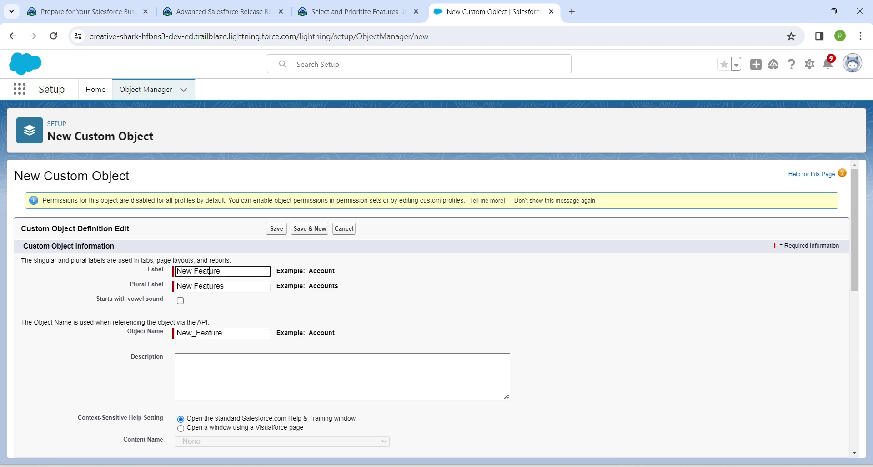
Enable reports, activities, field history tracking, Chatter groups and search for the New Feature object.
{"action": "scroll", "coordinate": [209, 271], "scroll_direction": "down", "scroll_amount": 6}
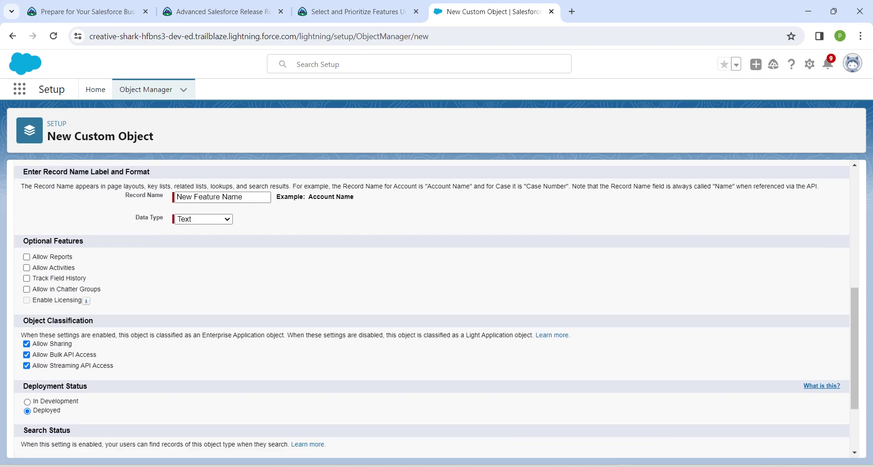
{"action": "left_click", "coordinate": [26, 256]}
{"action": "left_click", "coordinate": [26, 267]}
{"action": "left_click", "coordinate": [26, 278]}
{"action": "left_click", "coordinate": [26, 289]}
{"action": "scroll", "coordinate": [26, 289], "scroll_direction": "down", "scroll_amount": 2}
{"action": "left_click", "coordinate": [26, 368]}
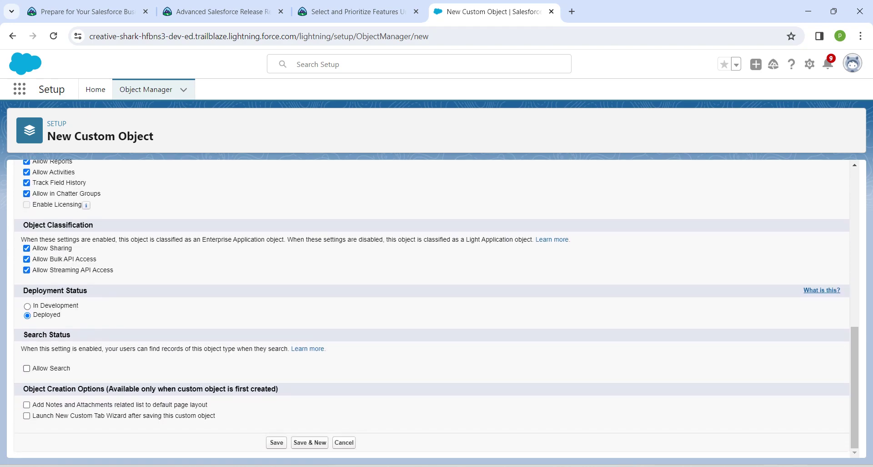
Enable the Notes and Attachments related list and the New Custom Tab Wizard launch, and save the object.
{"action": "left_click", "coordinate": [27, 405]}
{"action": "left_click", "coordinate": [26, 415]}
{"action": "left_click", "coordinate": [277, 442]}
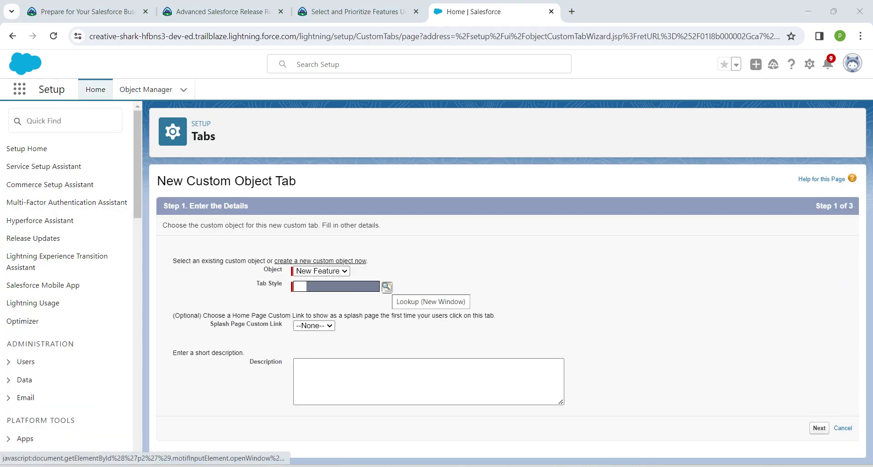
Choose Trophy as the New Feature tab style and proceed to the profile visibility settings.
{"action": "left_click", "coordinate": [387, 286]}
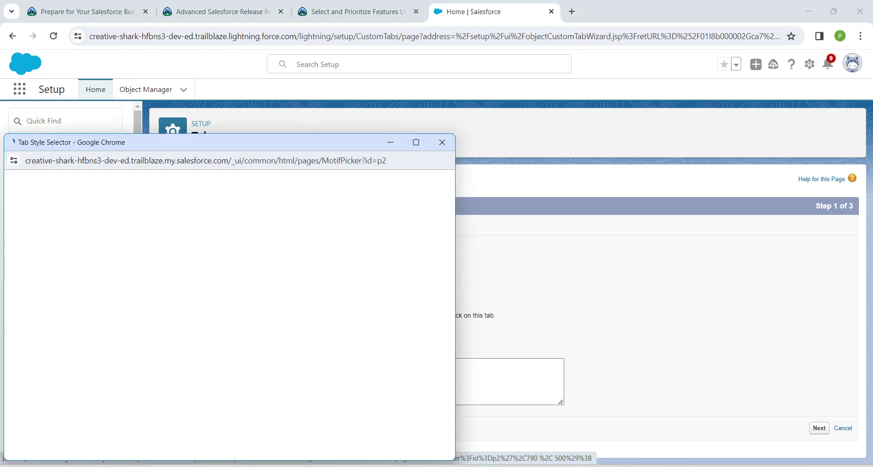
{"action": "scroll", "coordinate": [227, 314], "scroll_direction": "down", "scroll_amount": 5}
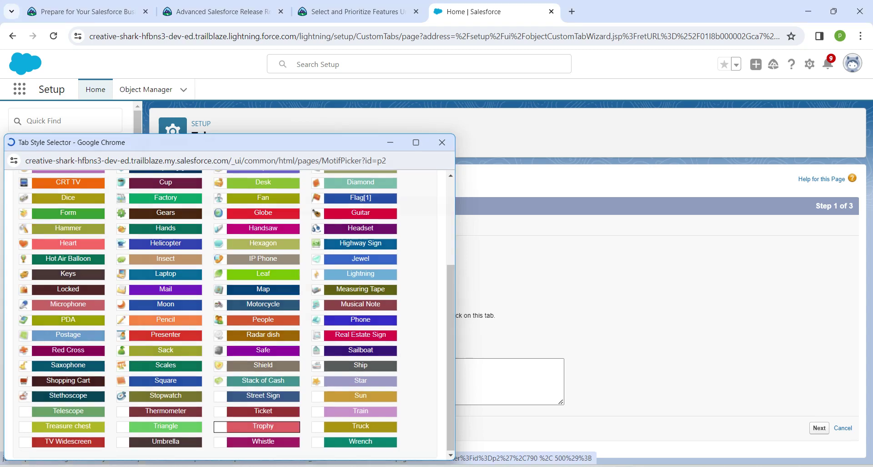
{"action": "left_click", "coordinate": [256, 426]}
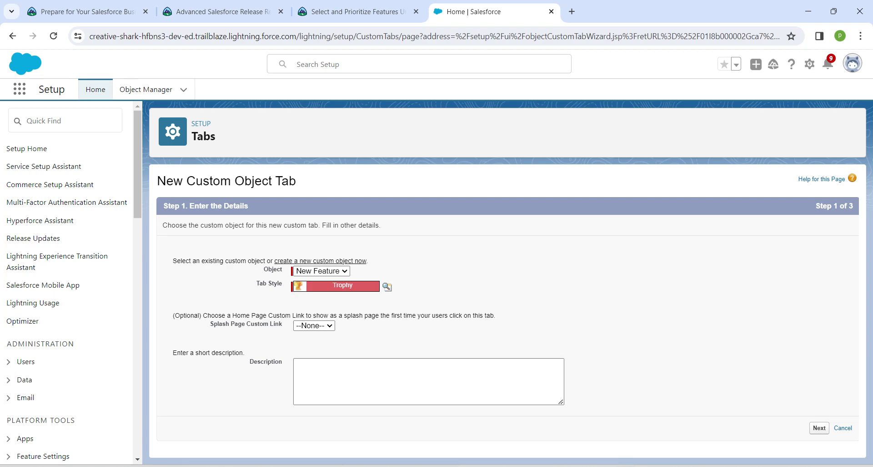
{"action": "left_click", "coordinate": [819, 427]}
Accept the default profile visibility and custom app assignments, and save the New Feature tab.
{"action": "scroll", "coordinate": [500, 291], "scroll_direction": "down", "scroll_amount": 10}
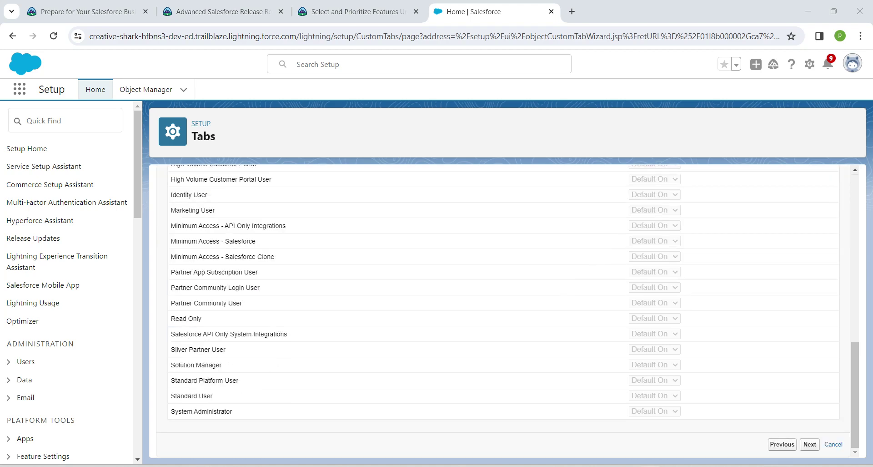
{"action": "left_click", "coordinate": [810, 444]}
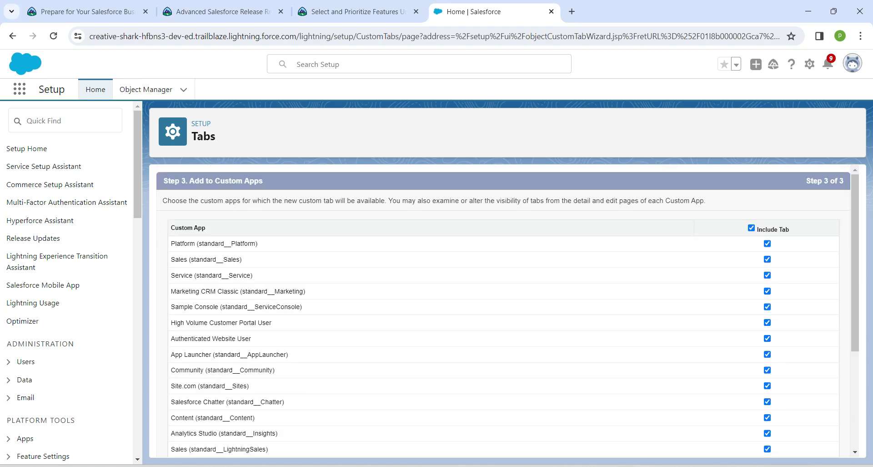
{"action": "scroll", "coordinate": [500, 354], "scroll_direction": "down", "scroll_amount": 4}
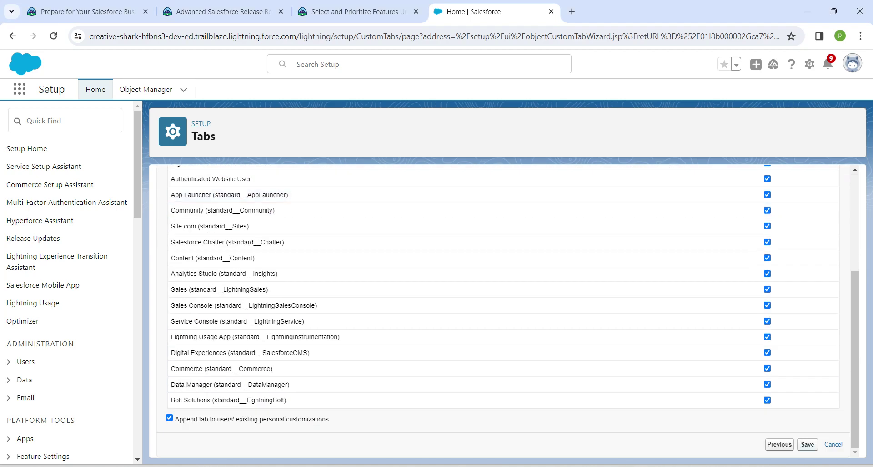
{"action": "left_click", "coordinate": [807, 444]}
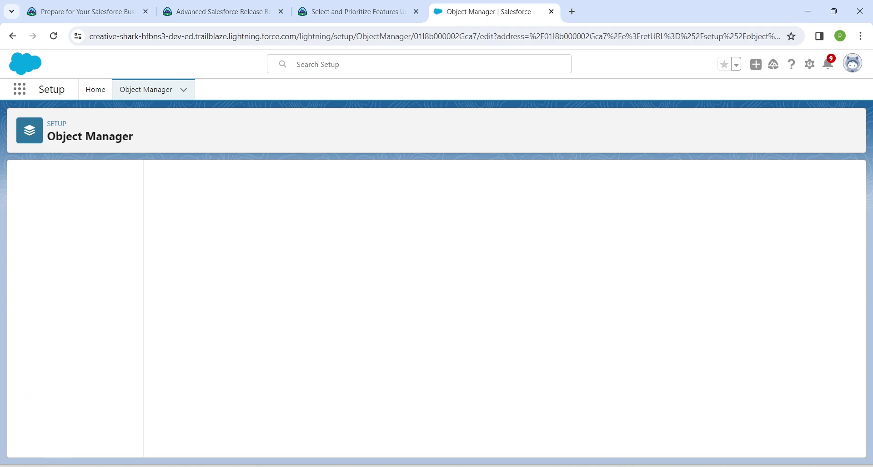
Copy the challenge's description "Object to track and prioritize new features to be deployed" into the New Feature object and save it.
{"action": "left_click", "coordinate": [355, 11]}
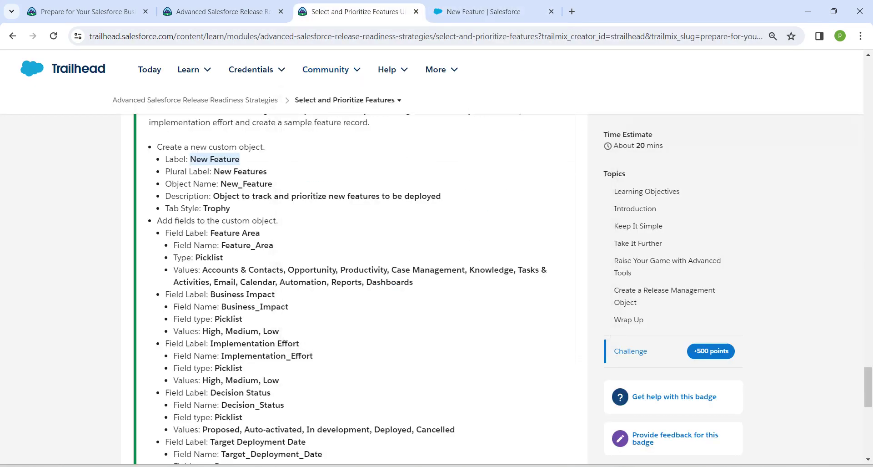
{"action": "left_click_drag", "start_coordinate": [213, 196], "coordinate": [442, 197]}
{"action": "key", "text": "ctrl+c"}
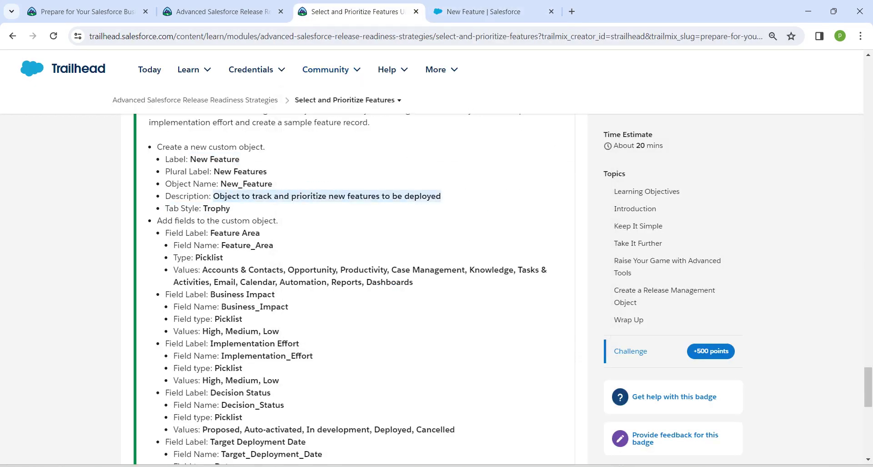
{"action": "left_click", "coordinate": [482, 11]}
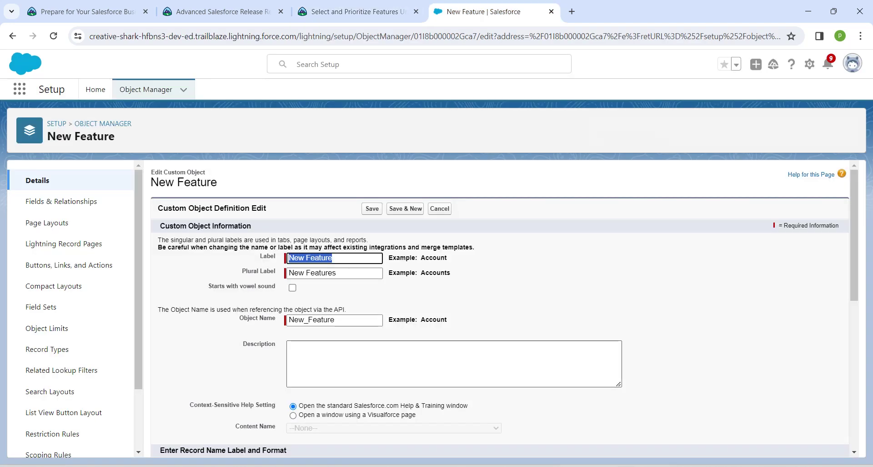
{"action": "left_click", "coordinate": [364, 362]}
{"action": "key", "text": "ctrl+v"}
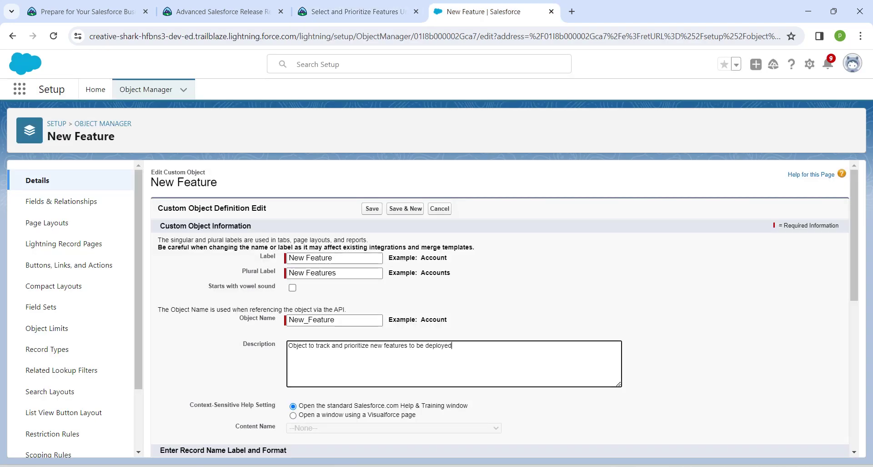
{"action": "left_click", "coordinate": [372, 209]}
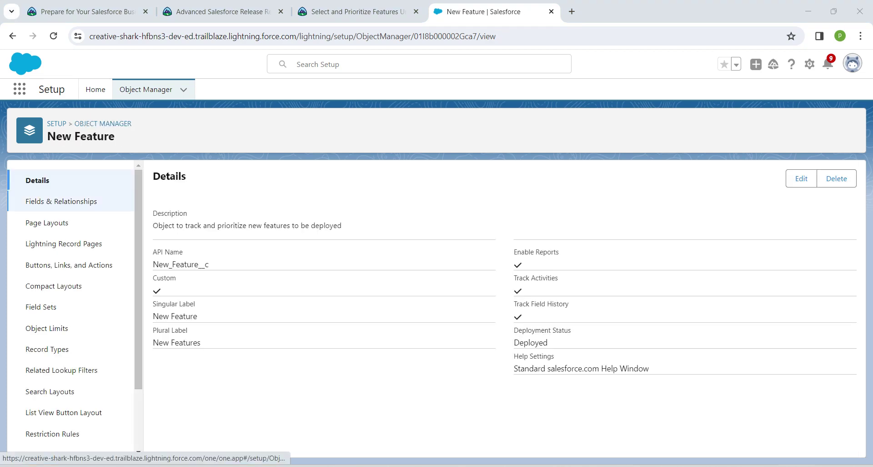
Open the New Feature object's fields and relationships, and copy the "Feature Area" label from the Trailhead challenge page.
{"action": "left_click", "coordinate": [61, 201]}
{"action": "left_click", "coordinate": [350, 12]}
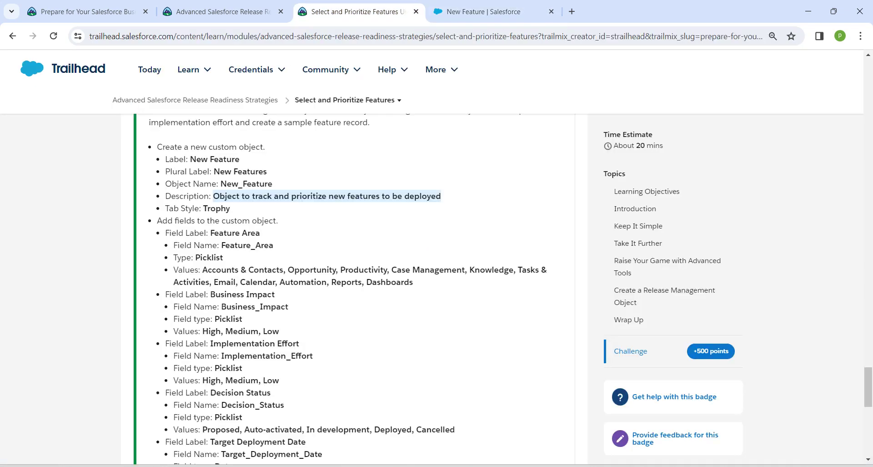
{"action": "scroll", "coordinate": [346, 291], "scroll_direction": "down", "scroll_amount": 1}
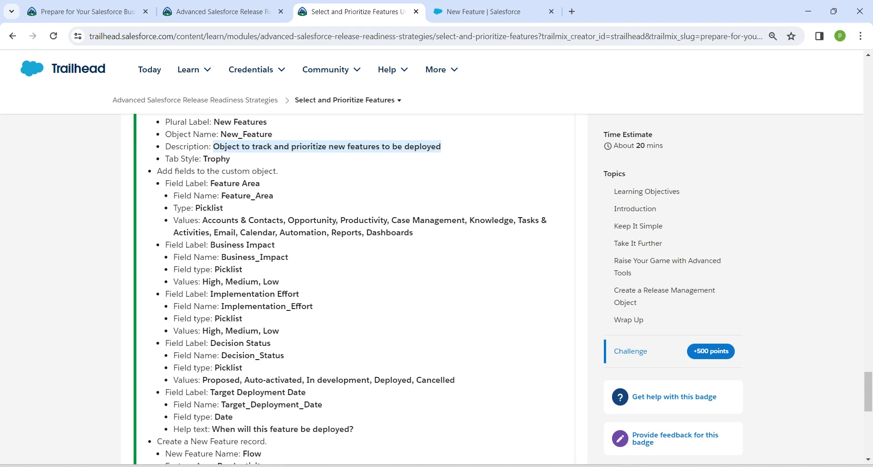
{"action": "left_click_drag", "start_coordinate": [210, 182], "coordinate": [260, 183]}
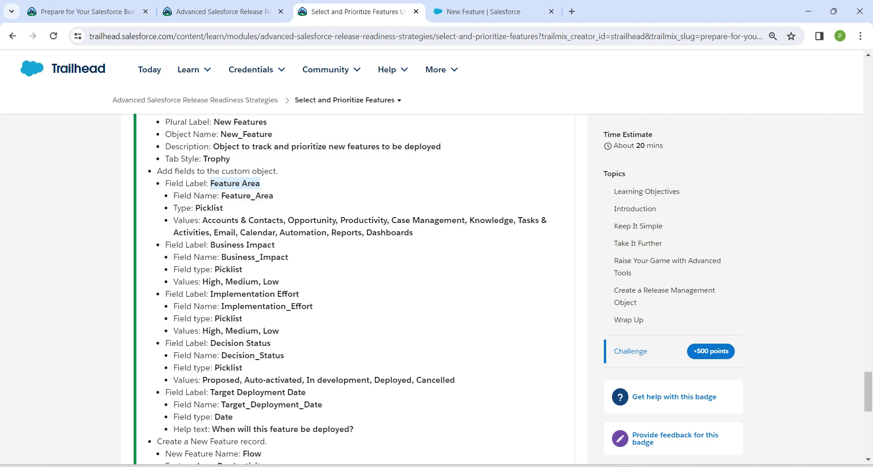
{"action": "left_click", "coordinate": [489, 12]}
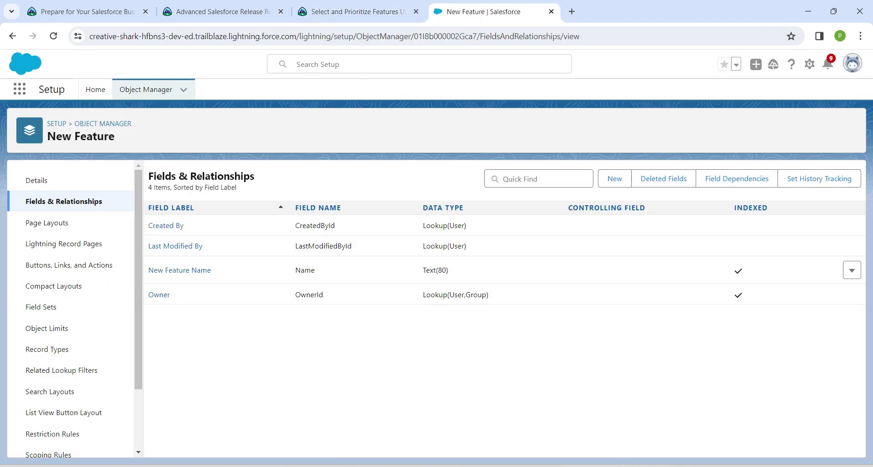
Start a new custom field on the New Feature object with Picklist as its data type.
{"action": "left_click", "coordinate": [614, 179]}
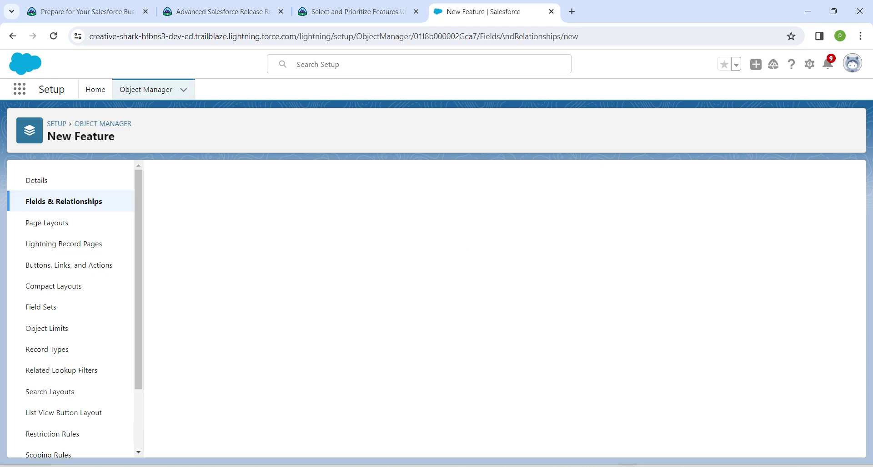
{"action": "scroll", "coordinate": [246, 348], "scroll_direction": "down", "scroll_amount": 3}
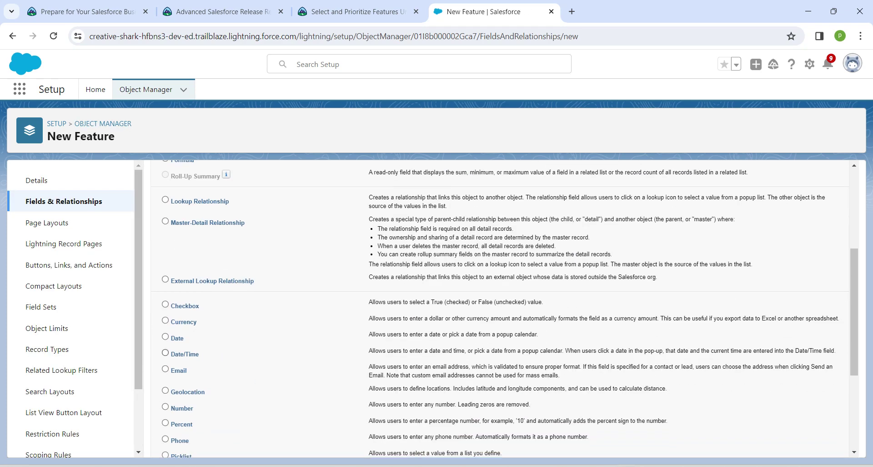
{"action": "scroll", "coordinate": [500, 309], "scroll_direction": "down", "scroll_amount": 1}
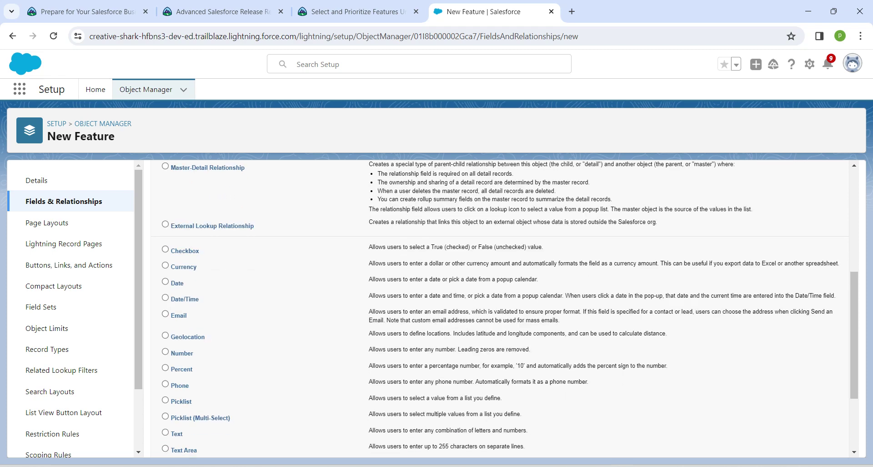
{"action": "left_click", "coordinate": [165, 400]}
{"action": "scroll", "coordinate": [165, 400], "scroll_direction": "down", "scroll_amount": 3}
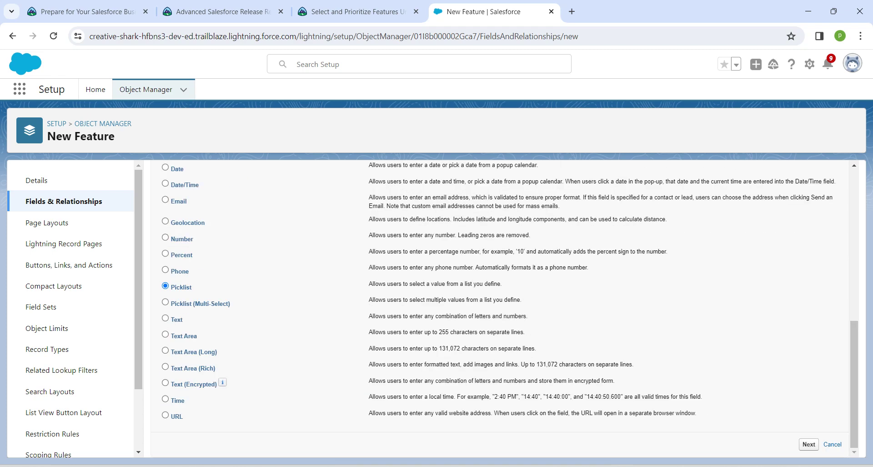
{"action": "left_click", "coordinate": [809, 444]}
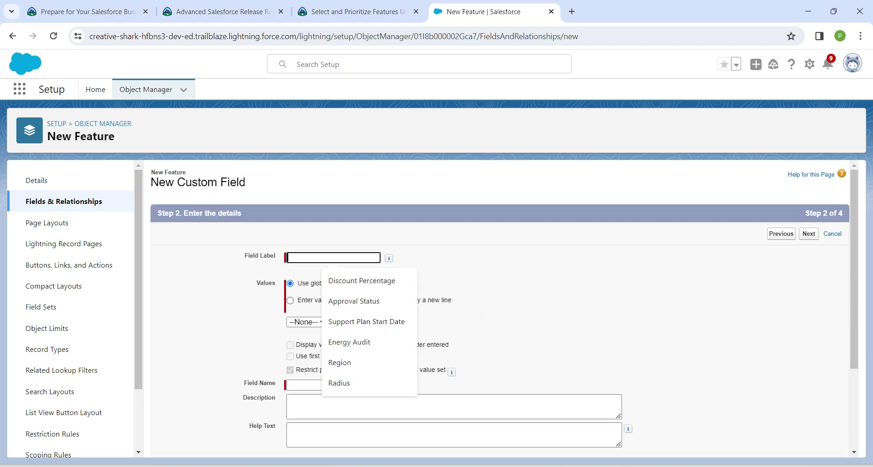
Label the picklist field Feature Area and choose to enter its values directly, each on a new line.
{"action": "type", "text": "Feature Area"}
{"action": "key", "text": "Tab"}
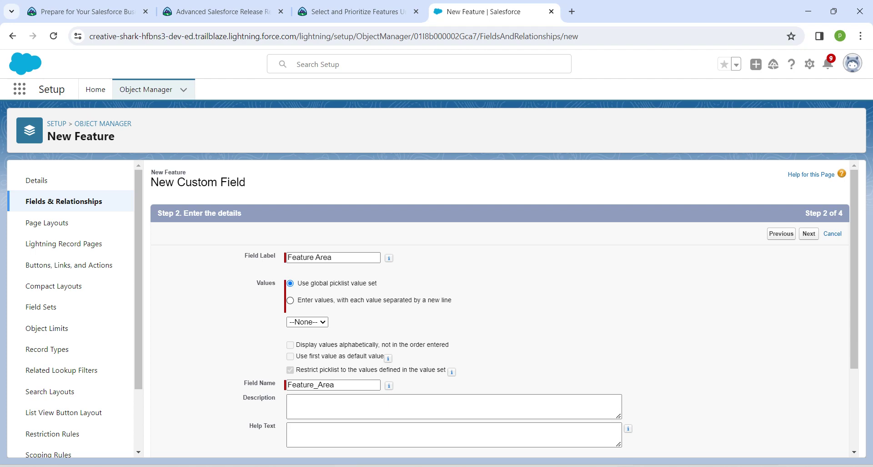
{"action": "left_click", "coordinate": [290, 300]}
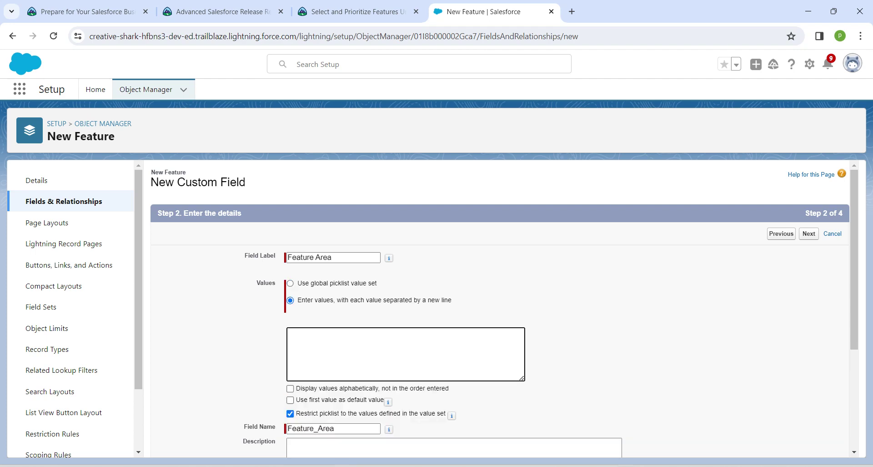
Copy the Feature Area values, from Accounts & Contacts through Dashboards, from the Trailhead challenge into the picklist's values.
{"action": "left_click", "coordinate": [350, 12]}
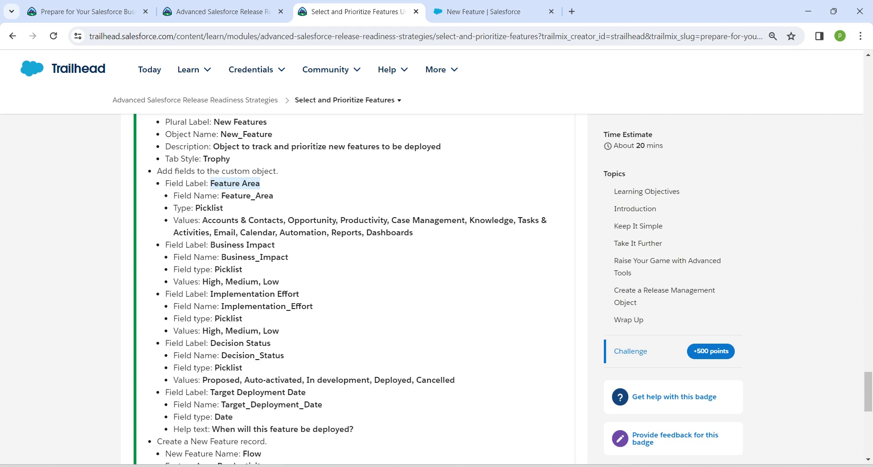
{"action": "left_click_drag", "start_coordinate": [203, 220], "coordinate": [413, 232]}
{"action": "key", "text": "ctrl+c"}
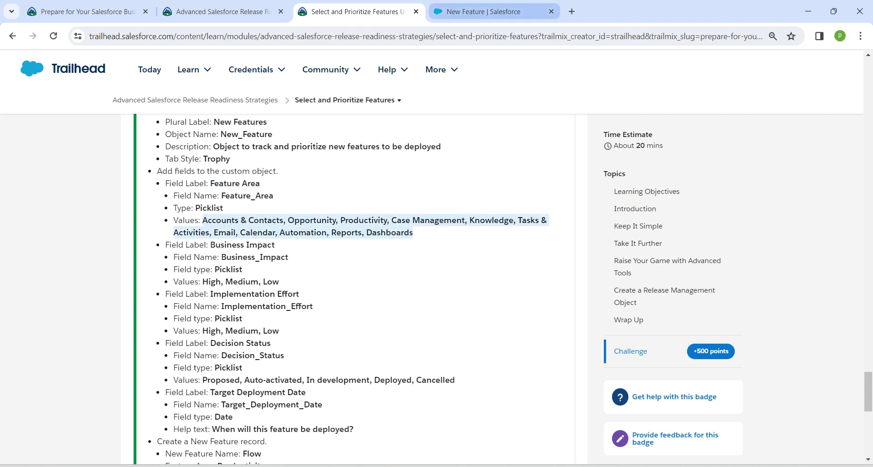
{"action": "left_click", "coordinate": [483, 12]}
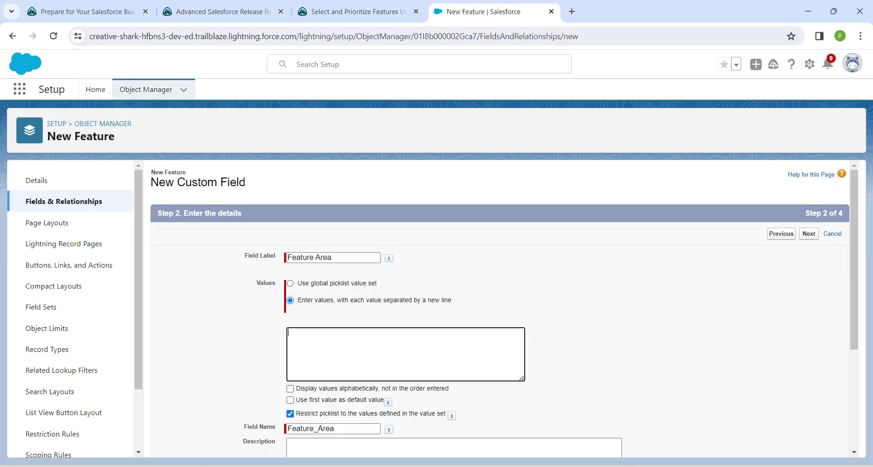
{"action": "key", "text": "ctrl+v"}
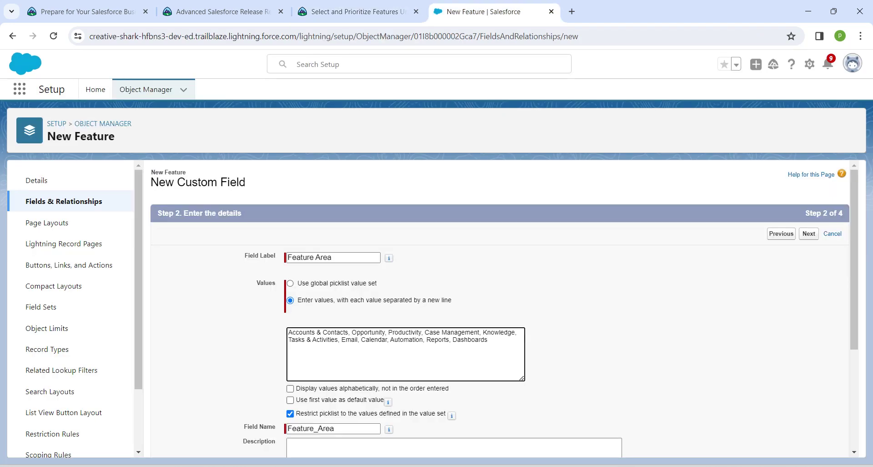
Split the Feature Area values onto separate lines without commas, and save the field with default settings to start another one.
{"action": "key", "text": "shift+Right"}
{"action": "key", "text": "BackSpace"}
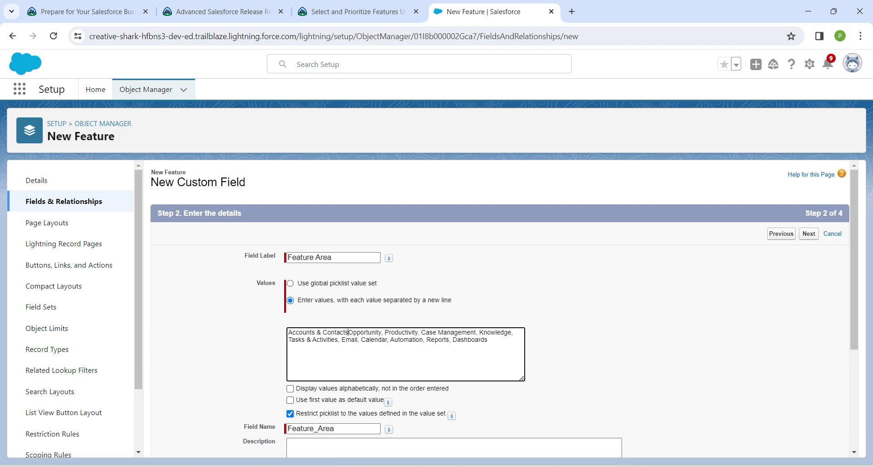
{"action": "key", "text": "Return"}
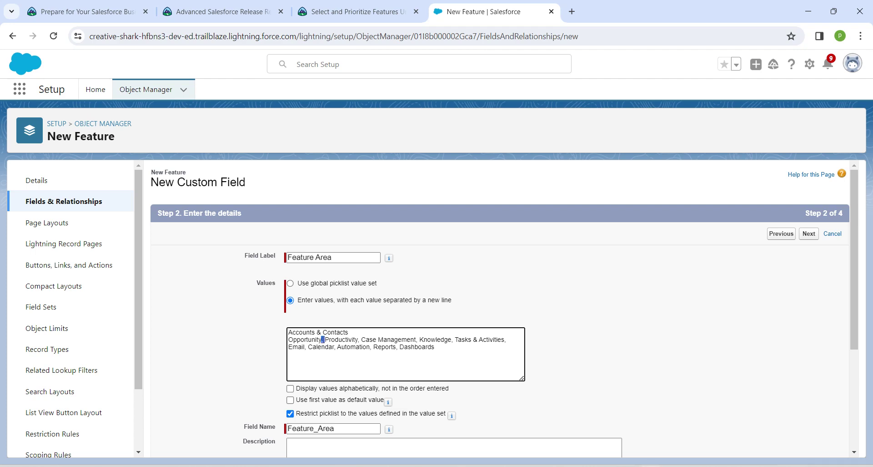
{"action": "key", "text": "BackSpace"}
{"action": "key", "text": "Return"}
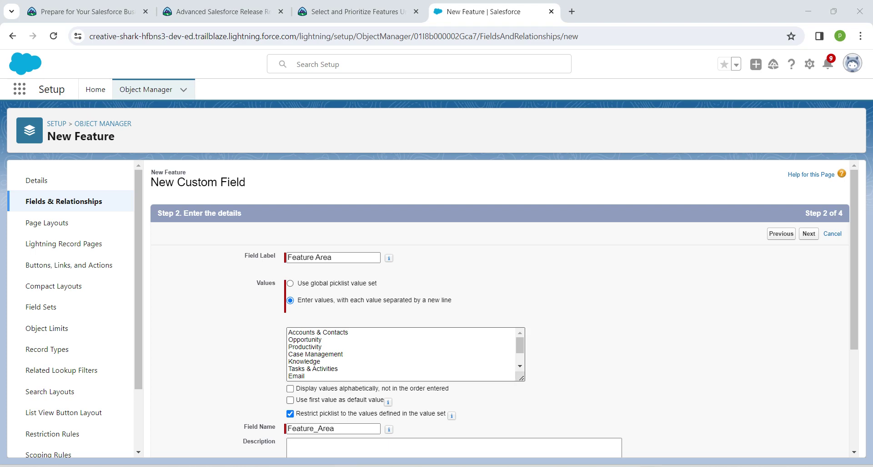
{"action": "scroll", "coordinate": [406, 354], "scroll_direction": "down", "scroll_amount": 1}
{"action": "scroll", "coordinate": [405, 354], "scroll_direction": "up", "scroll_amount": 1}
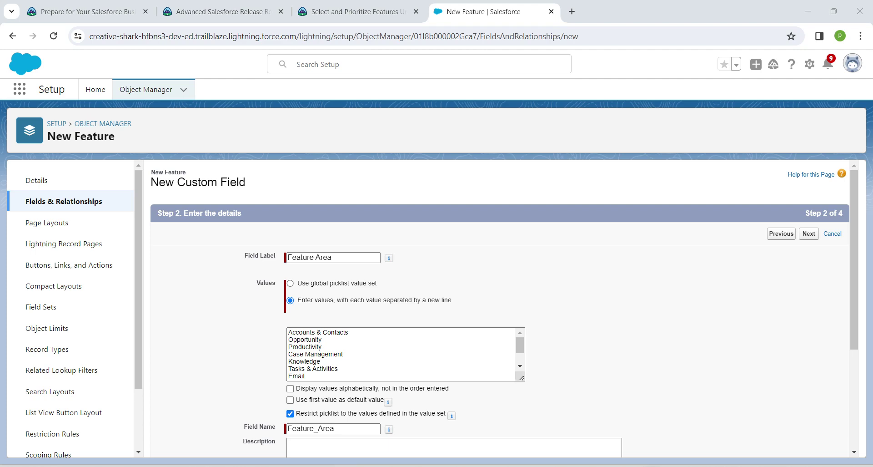
{"action": "left_click", "coordinate": [809, 234]}
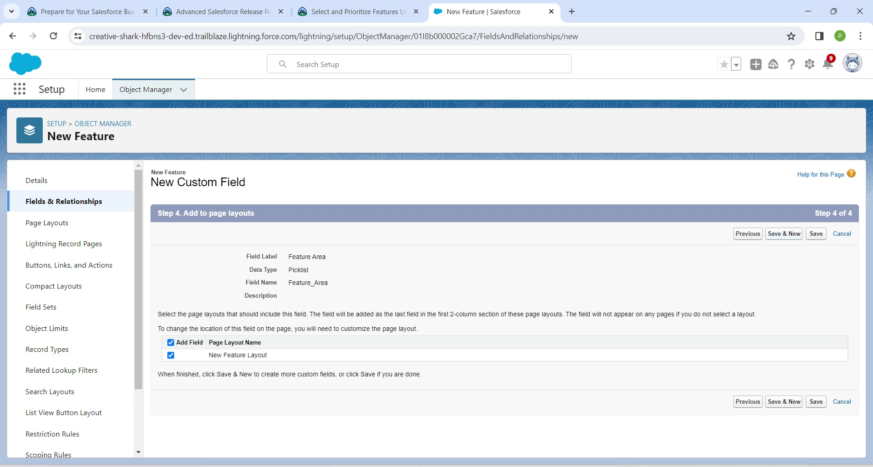
Copy the "Business Impact" label from the Trailhead challenge and return to the new custom field wizard.
{"action": "left_click", "coordinate": [355, 12]}
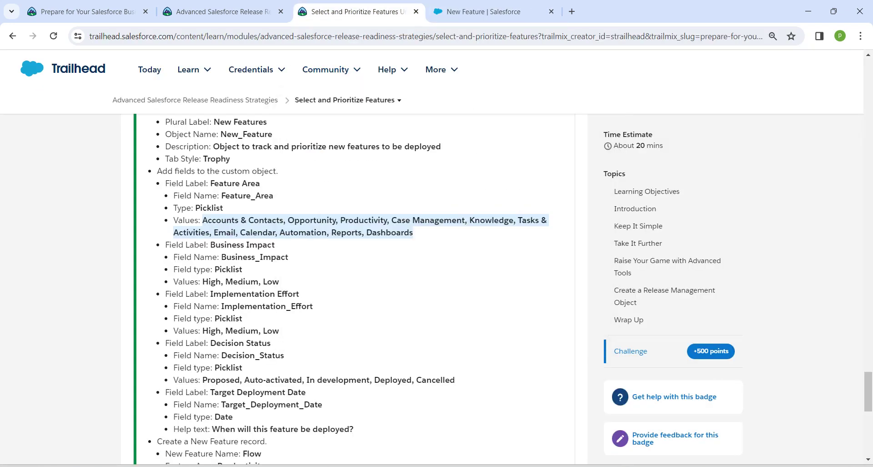
{"action": "left_click_drag", "start_coordinate": [210, 245], "coordinate": [275, 245]}
{"action": "key", "text": "ctrl+c"}
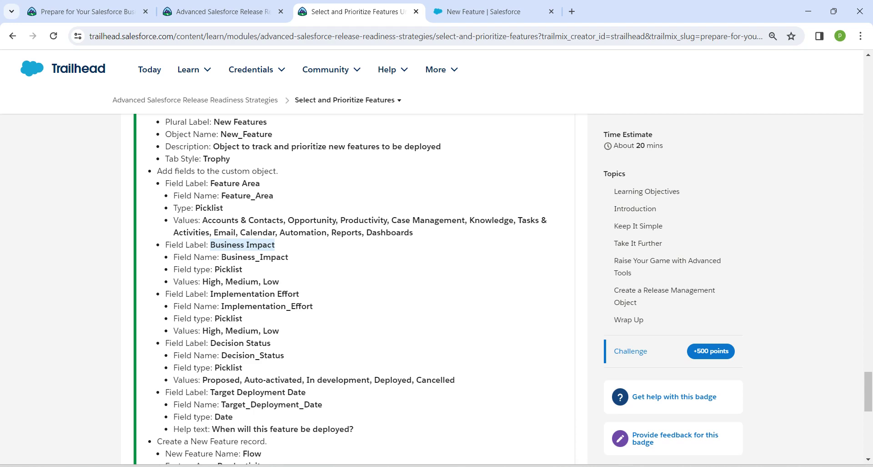
{"action": "left_click", "coordinate": [483, 11]}
Choose Picklist as the data type for the second custom field and proceed to its details.
{"action": "scroll", "coordinate": [227, 360], "scroll_direction": "down", "scroll_amount": 6}
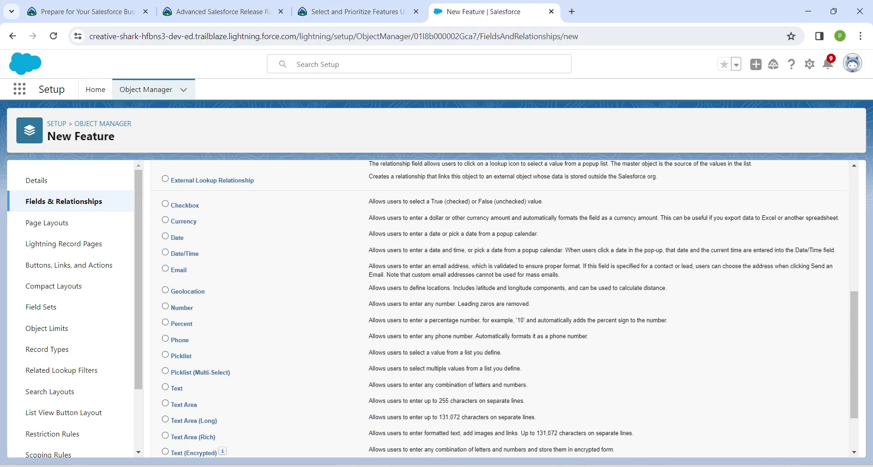
{"action": "left_click", "coordinate": [165, 354]}
{"action": "scroll", "coordinate": [165, 354], "scroll_direction": "down", "scroll_amount": 2}
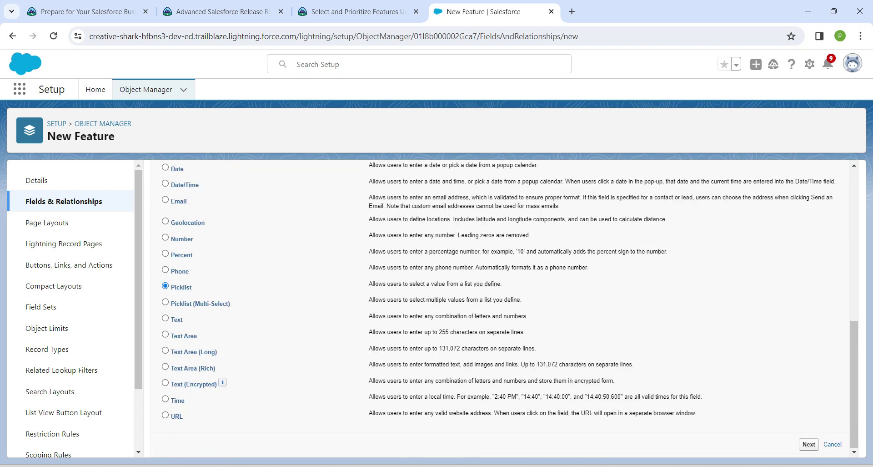
{"action": "left_click", "coordinate": [809, 444]}
Label the second picklist Business Impact and choose to enter its values directly, each on a new line.
{"action": "left_click", "coordinate": [333, 257]}
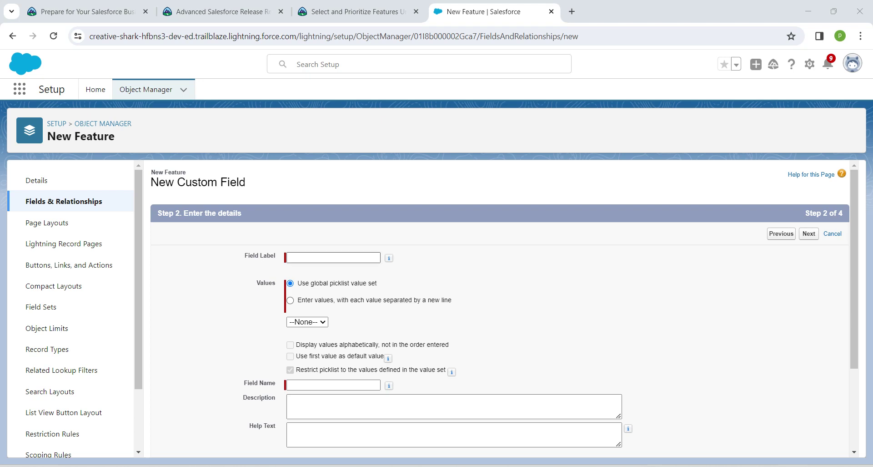
{"action": "key", "text": "ctrl+v"}
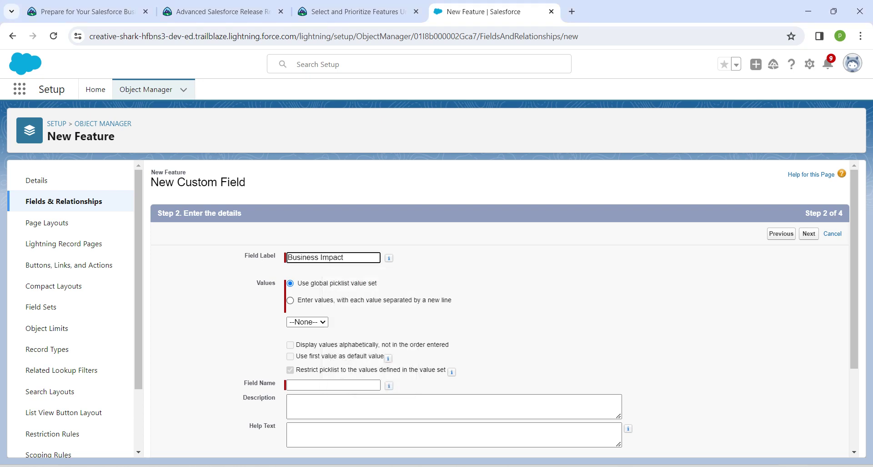
{"action": "left_click", "coordinate": [290, 300]}
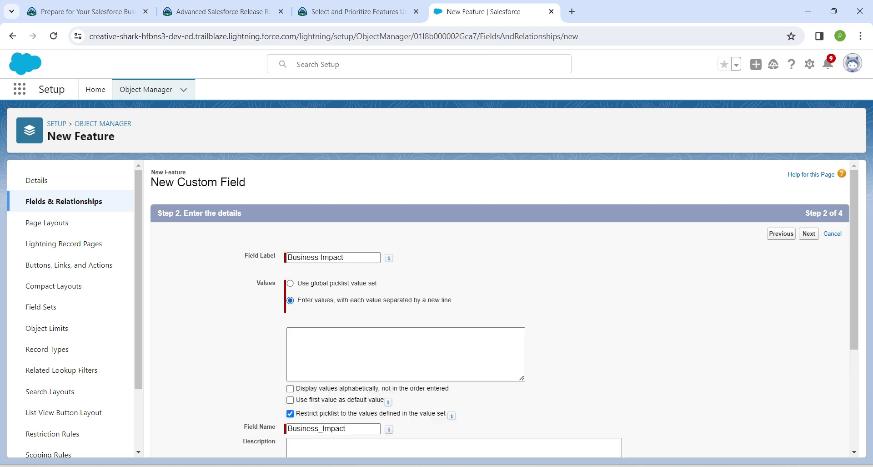
{"action": "left_click", "coordinate": [406, 354]}
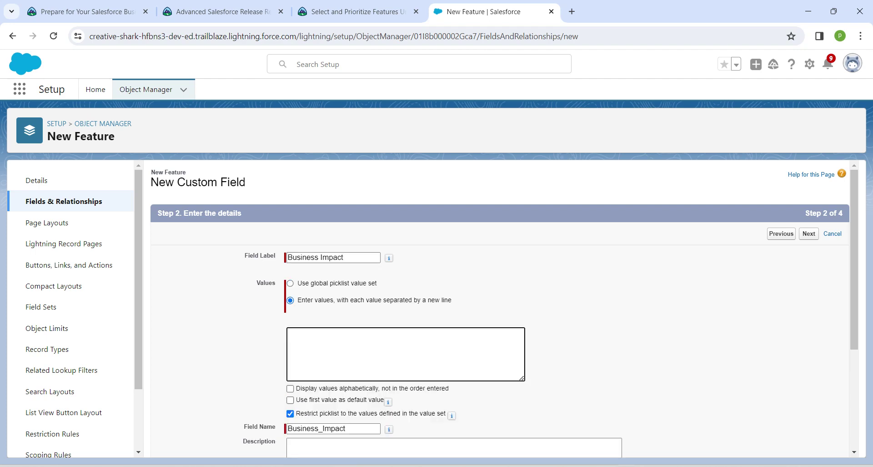
Copy the values High, Medium, Low from the Trailhead challenge into the Business Impact picklist's values.
{"action": "left_click", "coordinate": [350, 11]}
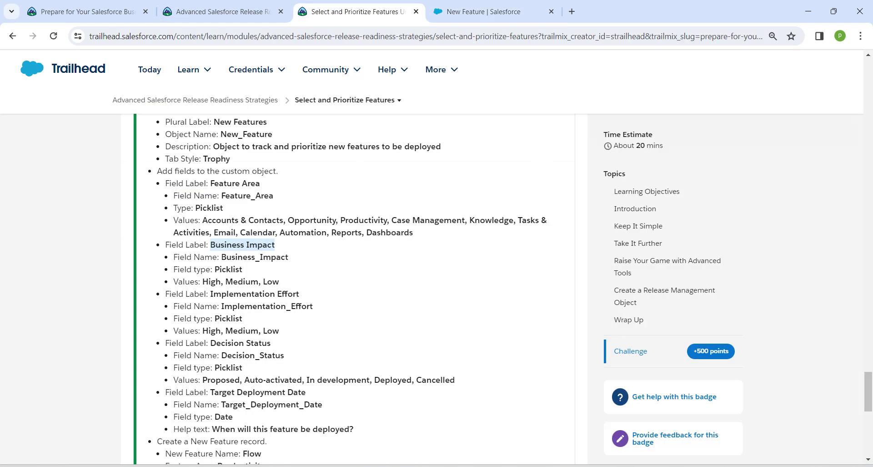
{"action": "left_click_drag", "start_coordinate": [202, 281], "coordinate": [279, 281]}
{"action": "key", "text": "ctrl+c"}
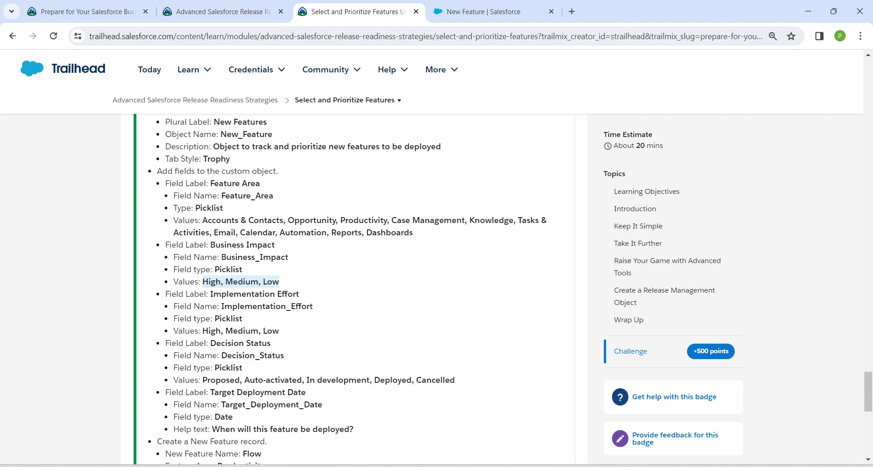
{"action": "left_click", "coordinate": [477, 11]}
{"action": "key", "text": "ctrl+v"}
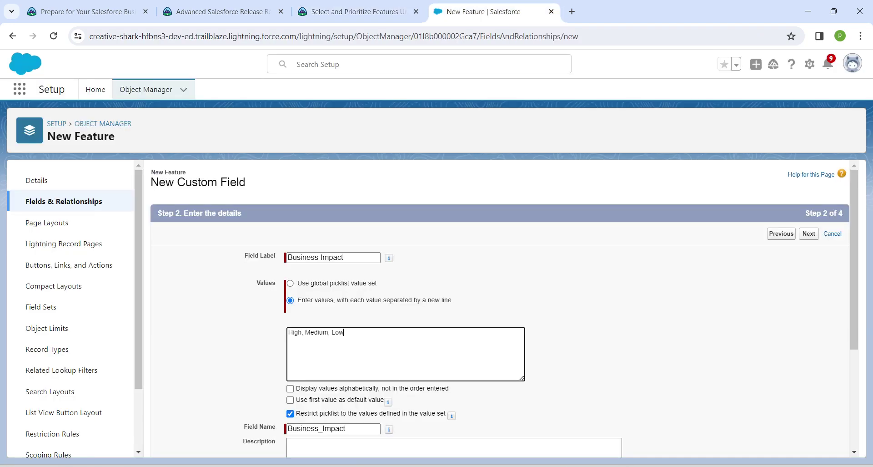
Split High, Medium and Low onto separate lines without commas in the Business Impact values.
{"action": "key", "text": "BackSpace"}
{"action": "key", "text": "BackSpace"}
{"action": "key", "text": "Return"}
{"action": "key", "text": "BackSpace"}
{"action": "key", "text": "BackSpace"}
{"action": "key", "text": "Return"}
Accept the default field-level security and page layout for Business Impact, and save it to start another field.
{"action": "scroll", "coordinate": [500, 308], "scroll_direction": "down", "scroll_amount": 4}
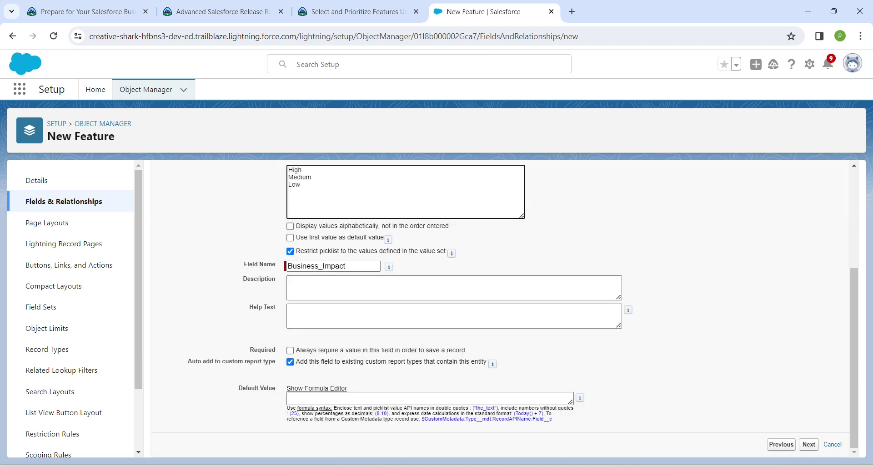
{"action": "left_click", "coordinate": [809, 445]}
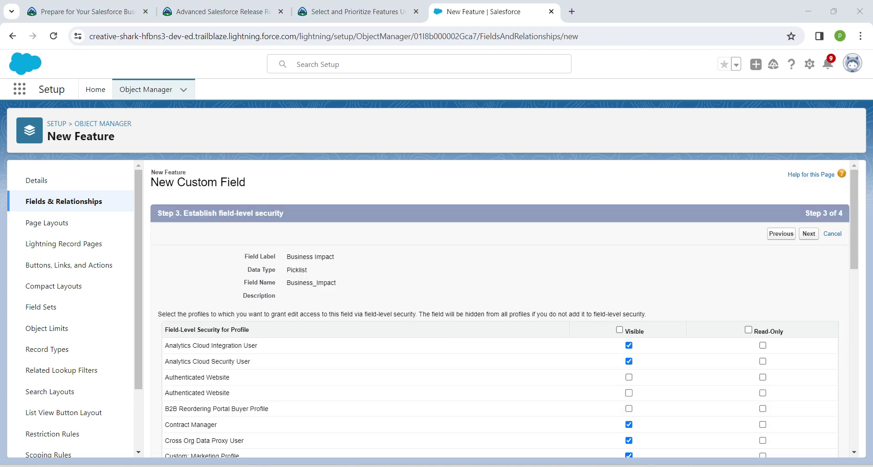
{"action": "left_click", "coordinate": [809, 233]}
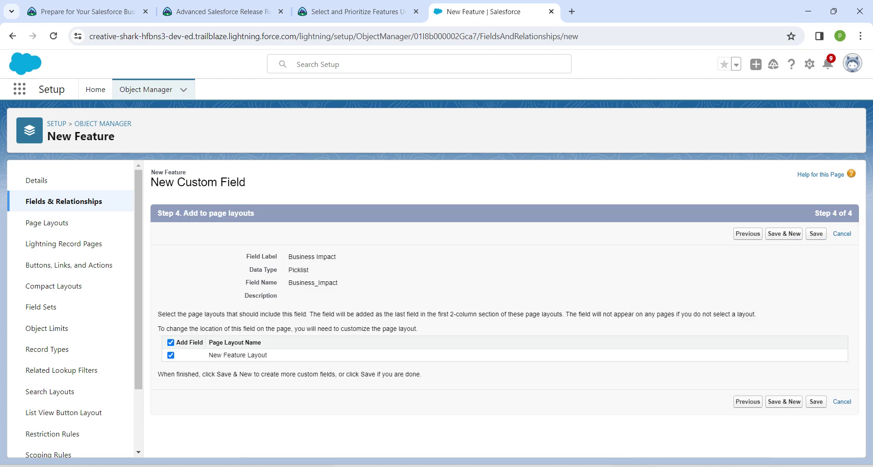
{"action": "left_click", "coordinate": [784, 234]}
Copy the field label Implementation Effort from the Trailhead challenge and return to the Salesforce field setup.
{"action": "left_click", "coordinate": [358, 12]}
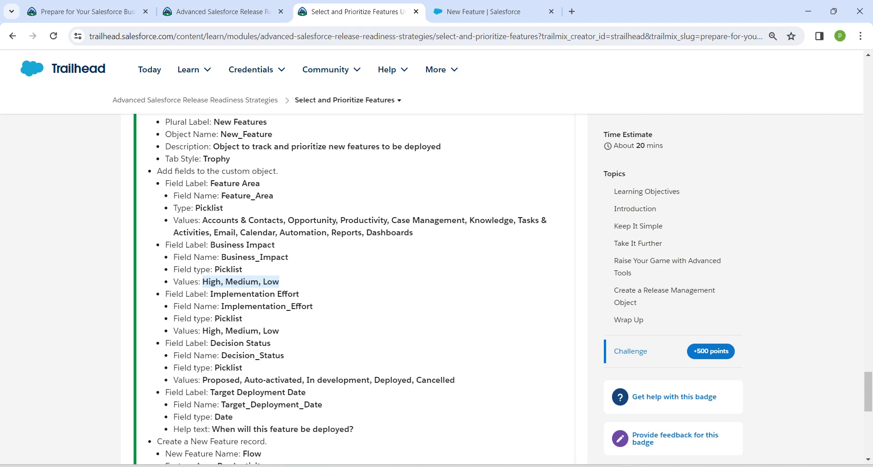
{"action": "left_click_drag", "start_coordinate": [210, 294], "coordinate": [299, 293]}
{"action": "key", "text": "ctrl+c"}
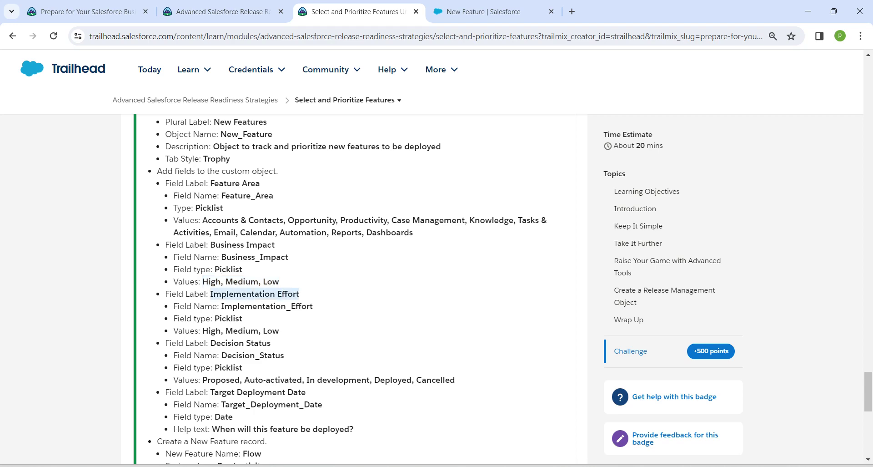
{"action": "left_click", "coordinate": [478, 12]}
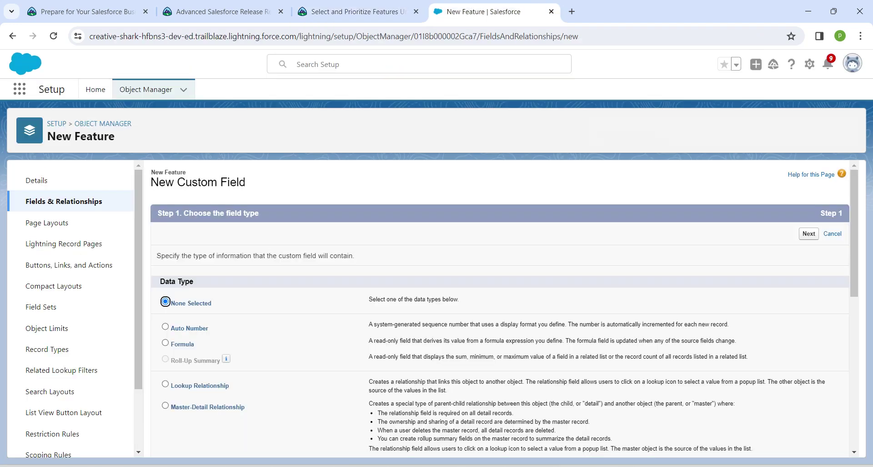
Choose Picklist as the data type for the third custom field and continue to its details.
{"action": "scroll", "coordinate": [500, 309], "scroll_direction": "down", "scroll_amount": 10}
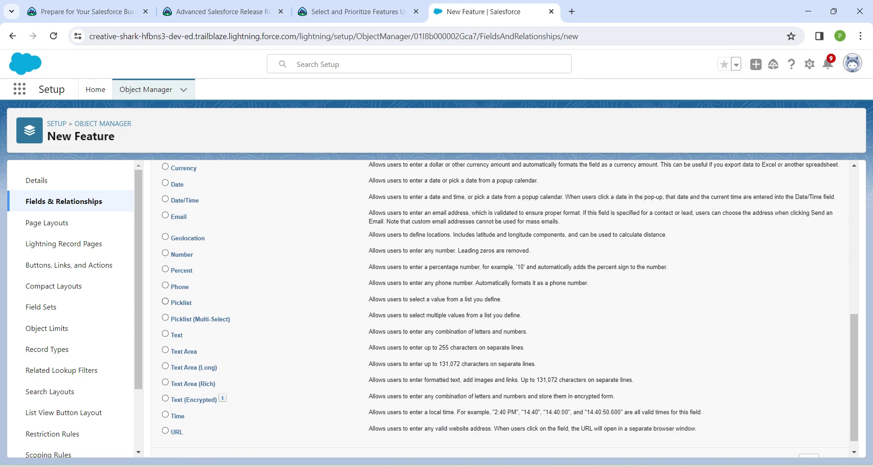
{"action": "left_click", "coordinate": [165, 301]}
{"action": "scroll", "coordinate": [500, 310], "scroll_direction": "down", "scroll_amount": 2}
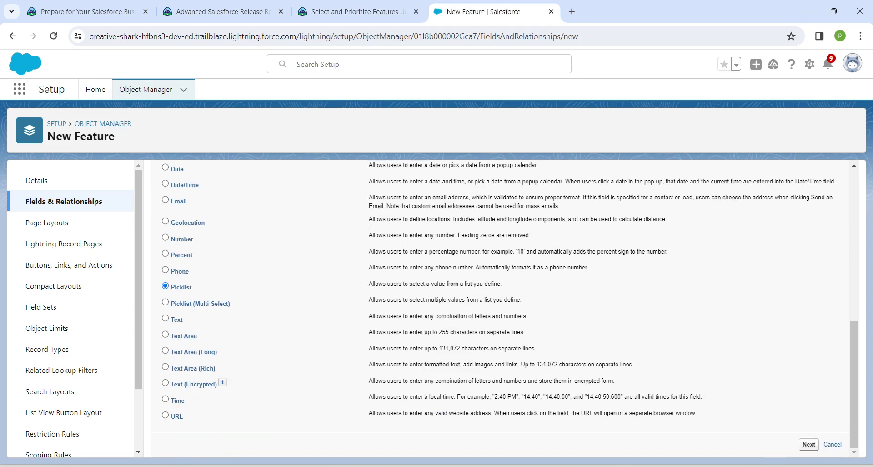
{"action": "left_click", "coordinate": [808, 445]}
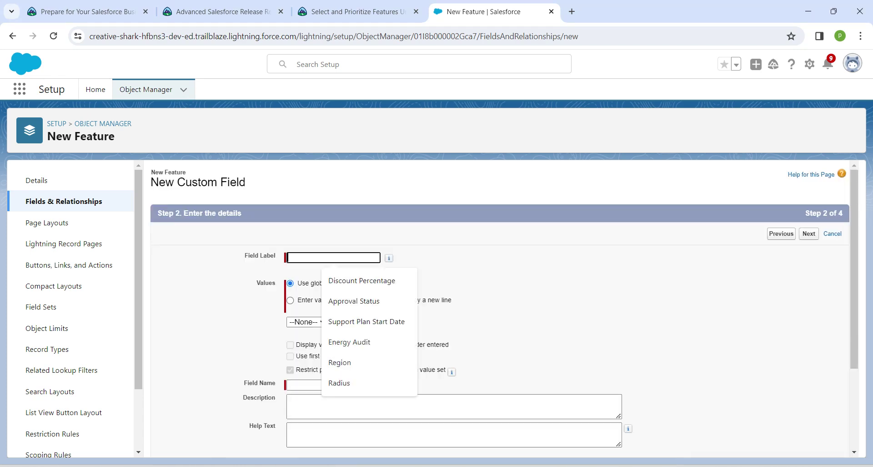
Label the picklist Implementation Effort and choose to enter its values directly, each on a new line.
{"action": "key", "text": "ctrl+v"}
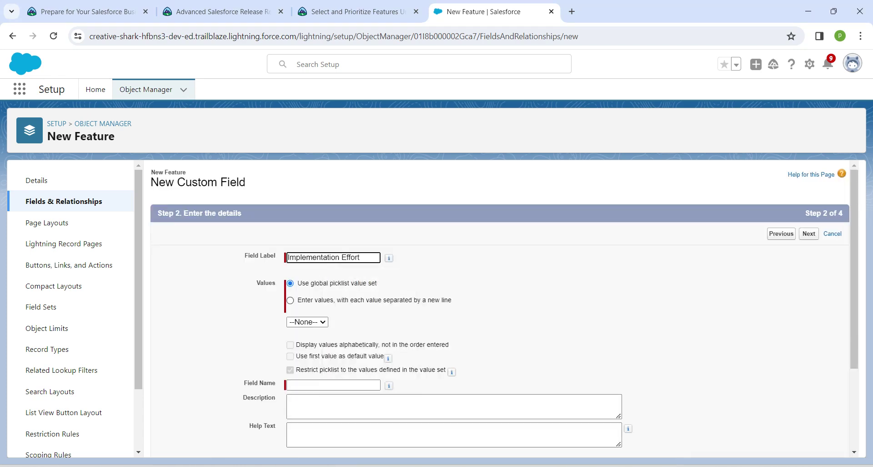
{"action": "left_click", "coordinate": [290, 300]}
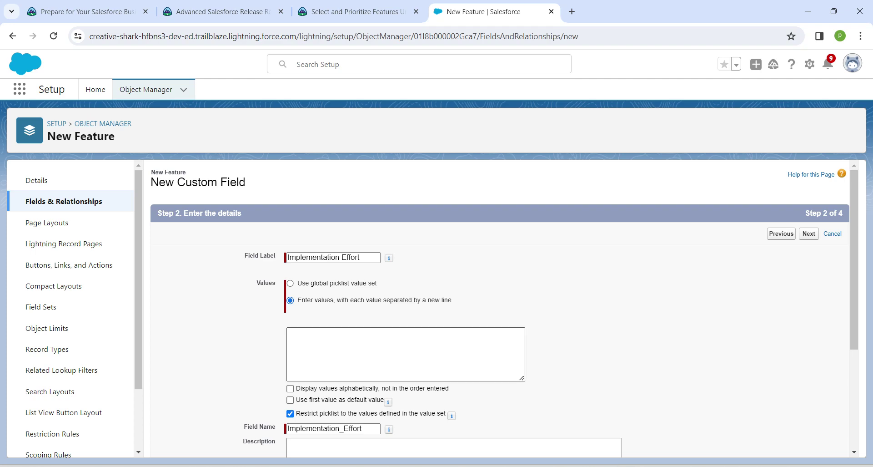
{"action": "left_click", "coordinate": [355, 353]}
Copy the values High, Medium, Low from the Trailhead challenge into the Implementation Effort picklist's values.
{"action": "left_click", "coordinate": [359, 12]}
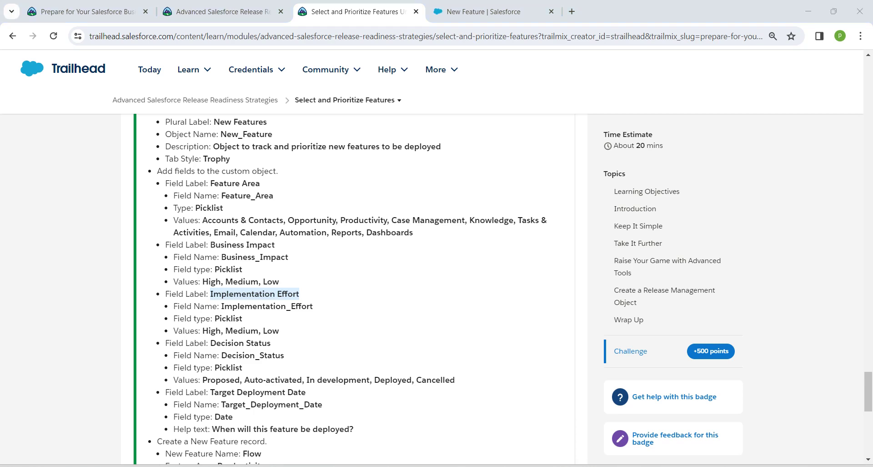
{"action": "left_click_drag", "start_coordinate": [203, 331], "coordinate": [279, 331]}
{"action": "key", "text": "ctrl+c"}
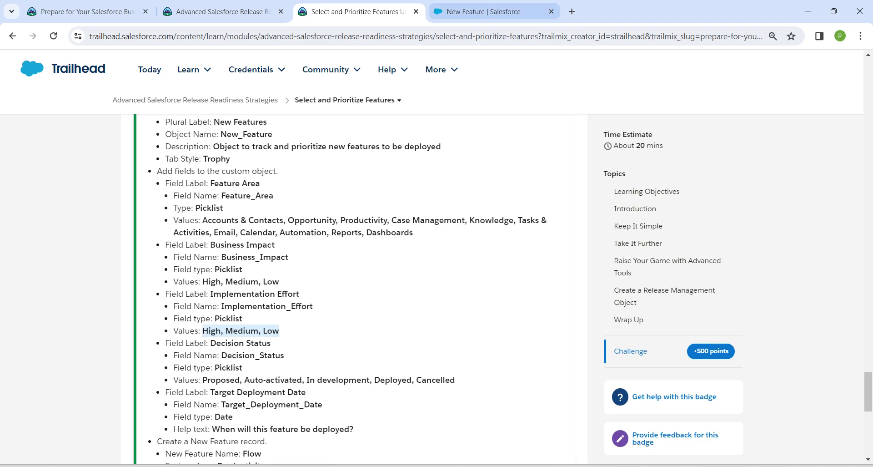
{"action": "left_click", "coordinate": [484, 12]}
{"action": "key", "text": "ctrl+v"}
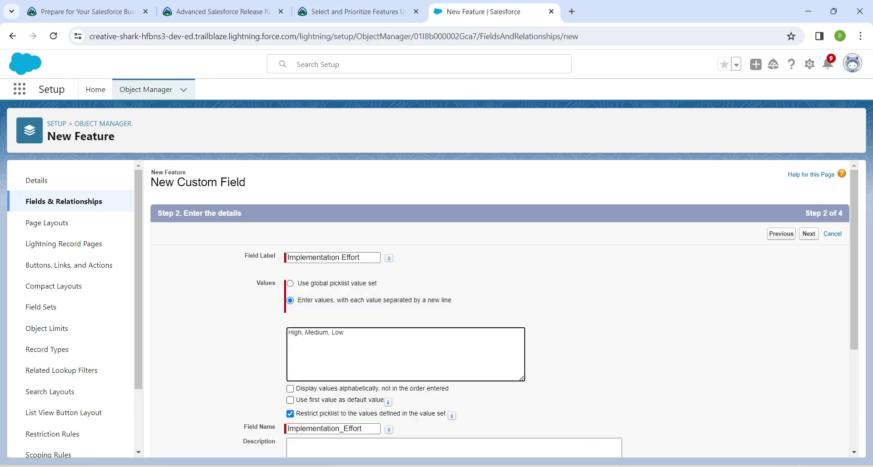
Split High, Medium and Low onto separate lines without commas in the Implementation Effort values.
{"action": "key", "text": "BackSpace"}
{"action": "key", "text": "BackSpace"}
{"action": "key", "text": "Return"}
{"action": "key", "text": "BackSpace"}
{"action": "key", "text": "BackSpace"}
{"action": "key", "text": "Return"}
Accept the default field-level security and page layout for Implementation Effort, and save it to start another field.
{"action": "scroll", "coordinate": [500, 309], "scroll_direction": "down", "scroll_amount": 3}
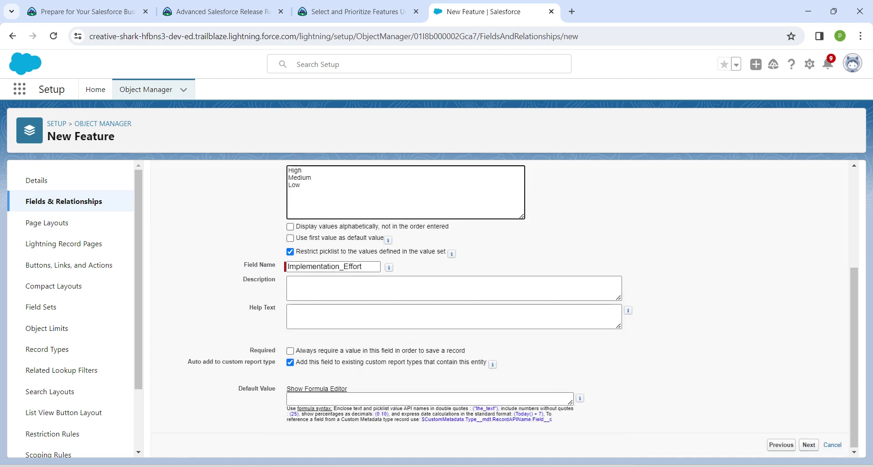
{"action": "left_click", "coordinate": [809, 445]}
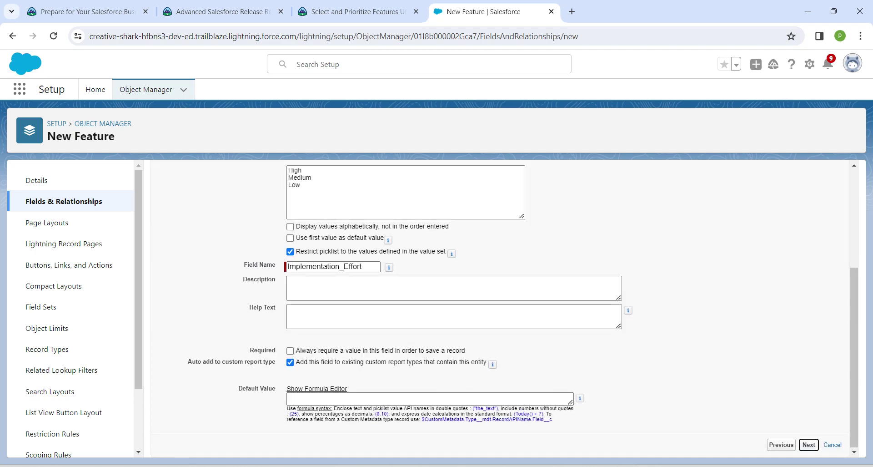
{"action": "left_click", "coordinate": [809, 233]}
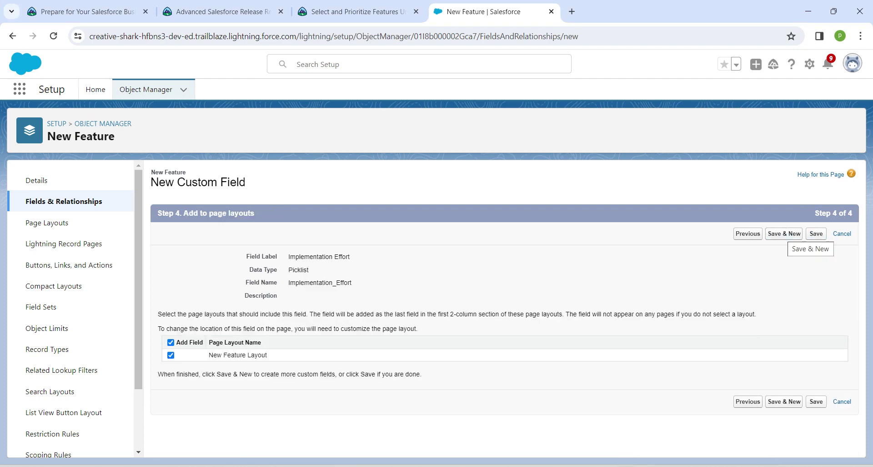
Copy the field label Decision Status from the Trailhead challenge and return to the Salesforce field setup.
{"action": "left_click", "coordinate": [358, 12]}
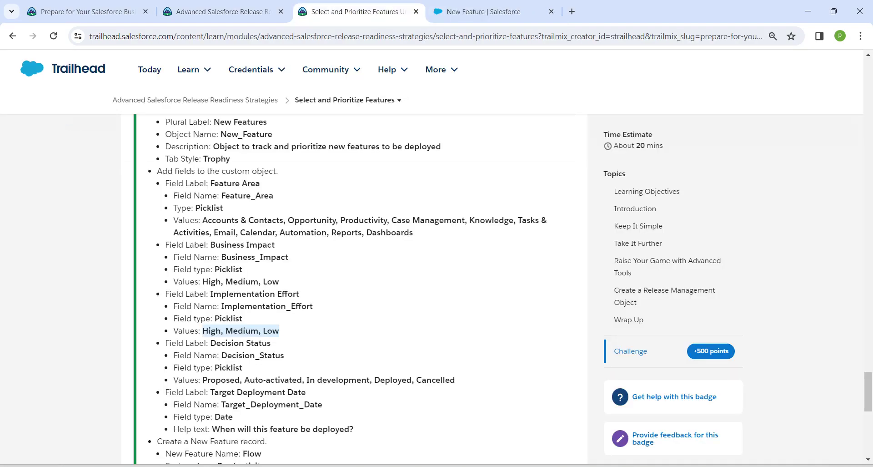
{"action": "scroll", "coordinate": [346, 287], "scroll_direction": "down", "scroll_amount": 1}
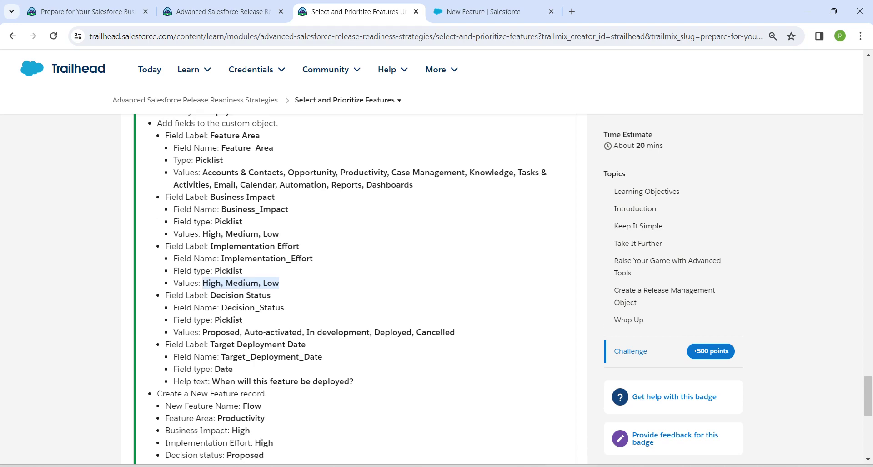
{"action": "left_click_drag", "start_coordinate": [211, 294], "coordinate": [271, 295]}
{"action": "key", "text": "ctrl+c"}
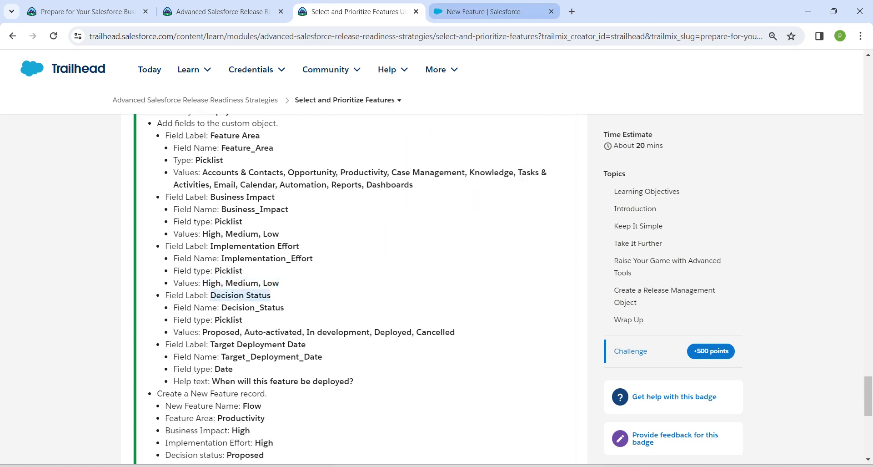
{"action": "left_click", "coordinate": [483, 12]}
Choose Picklist as the data type for the fourth custom field and continue to its details.
{"action": "scroll", "coordinate": [500, 309], "scroll_direction": "down", "scroll_amount": 6}
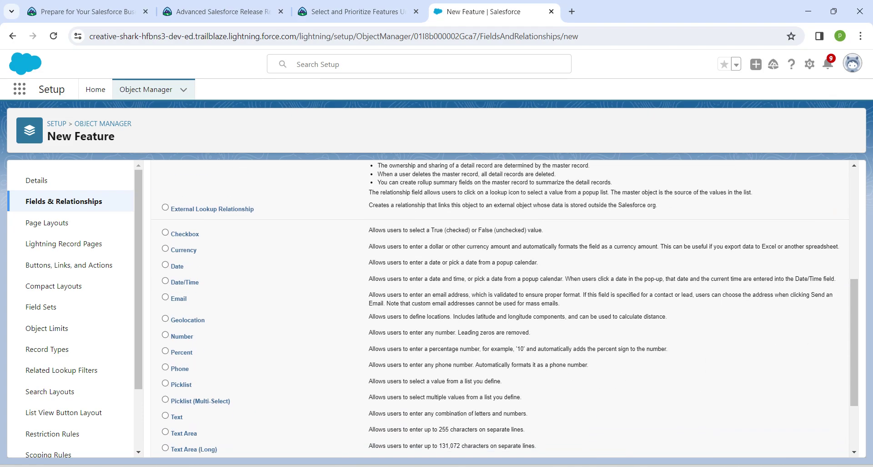
{"action": "left_click", "coordinate": [165, 378]}
{"action": "scroll", "coordinate": [501, 309], "scroll_direction": "down", "scroll_amount": 3}
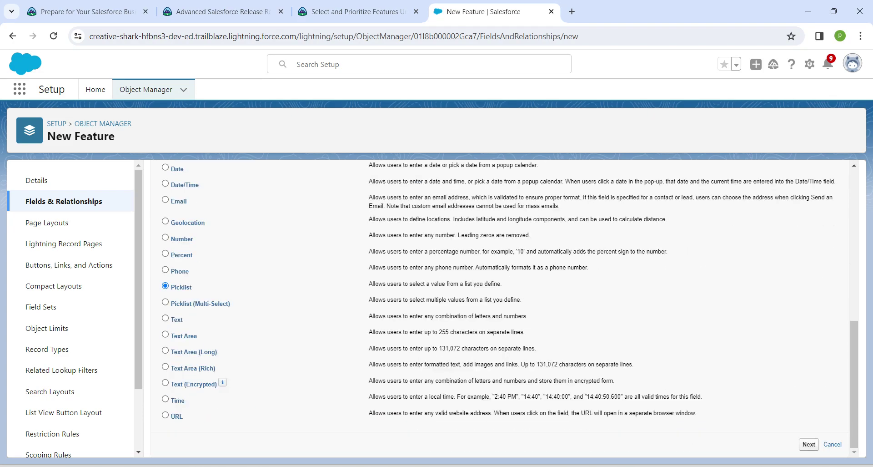
{"action": "left_click", "coordinate": [810, 444]}
Label the picklist Decision Status and choose to enter its values directly, each on a new line.
{"action": "left_click", "coordinate": [333, 257]}
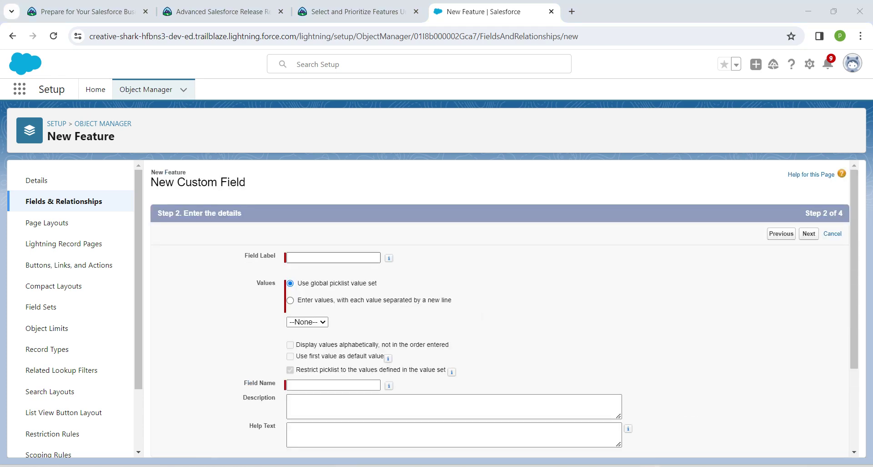
{"action": "key", "text": "ctrl+v"}
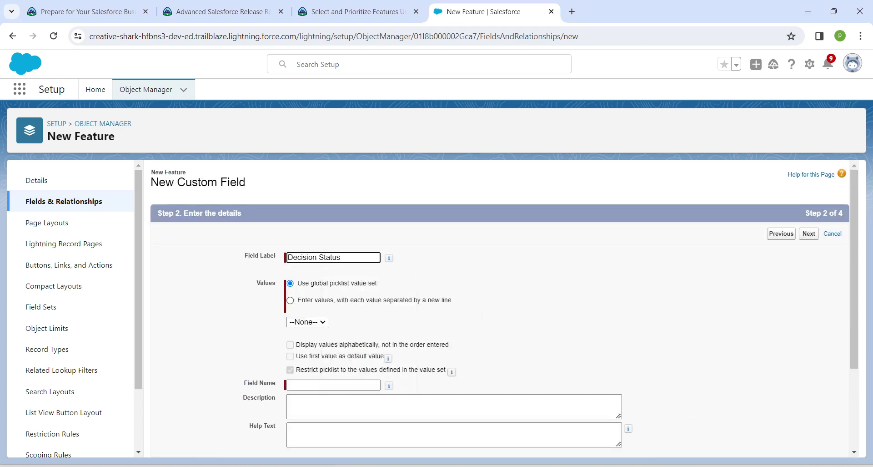
{"action": "left_click", "coordinate": [290, 300]}
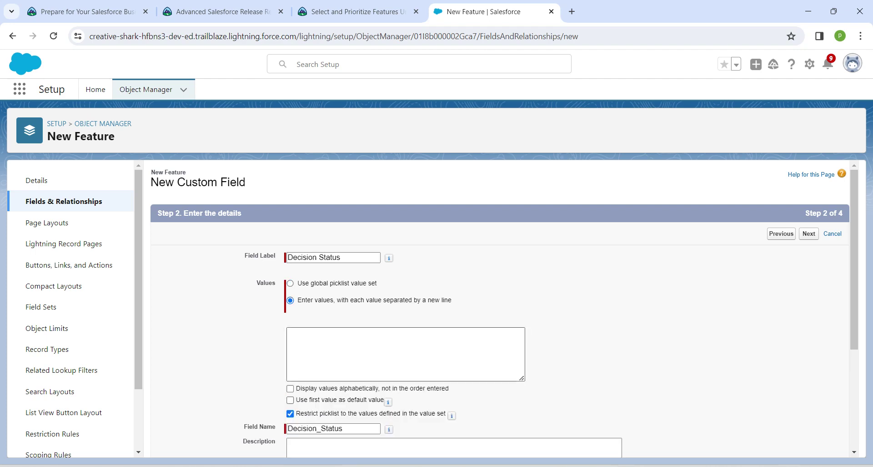
{"action": "left_click", "coordinate": [406, 354]}
Copy the values Proposed, Auto-activated, In development, Deployed, Cancelled from the Trailhead challenge into the Decision Status picklist's values.
{"action": "left_click", "coordinate": [359, 12]}
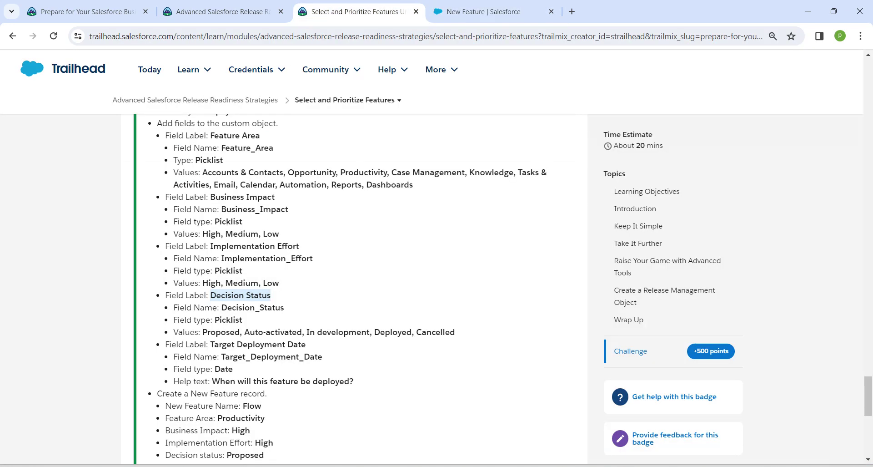
{"action": "left_click_drag", "start_coordinate": [203, 332], "coordinate": [455, 332]}
{"action": "key", "text": "ctrl+c"}
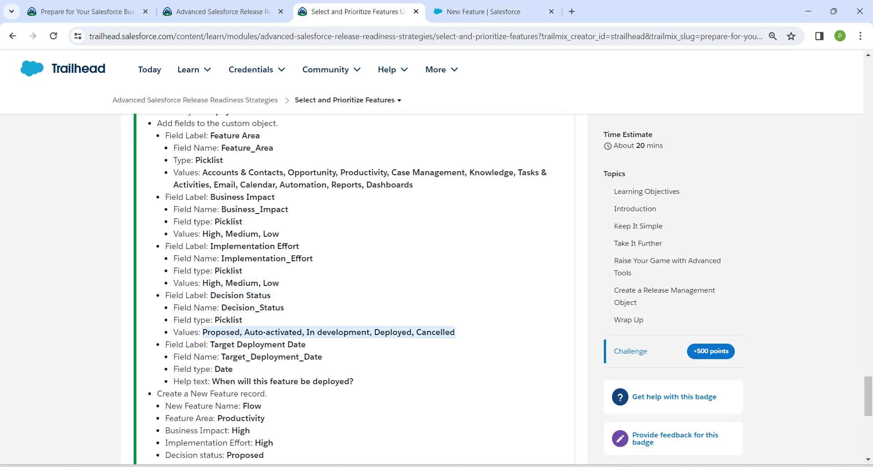
{"action": "key", "text": "ctrl+Tab"}
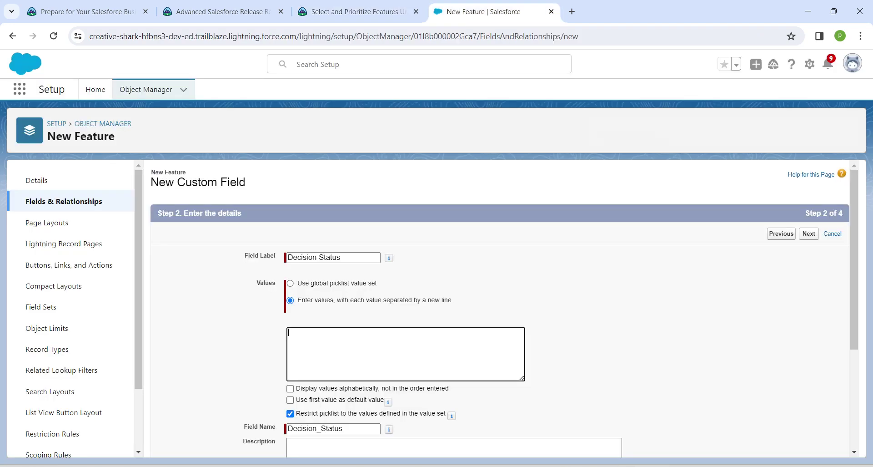
{"action": "key", "text": "ctrl+v"}
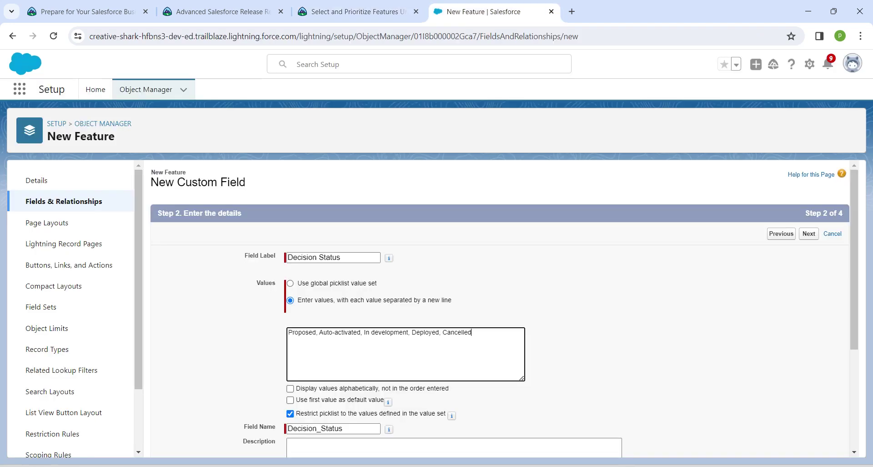
Split Proposed, Auto-activated, In development, Deployed and Cancelled onto separate lines without commas in the Decision Status values.
{"action": "key", "text": "BackSpace"}
{"action": "key", "text": "BackSpace"}
{"action": "key", "text": "Return"}
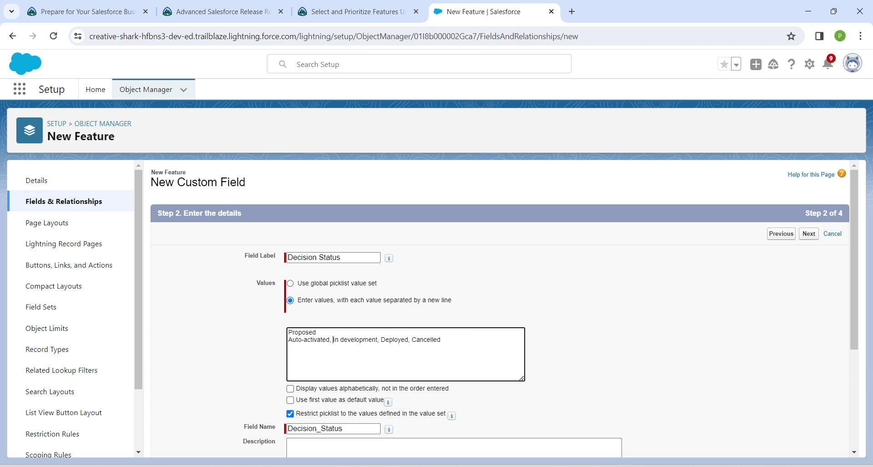
{"action": "key", "text": "BackSpace"}
{"action": "key", "text": "BackSpace"}
{"action": "key", "text": "Return"}
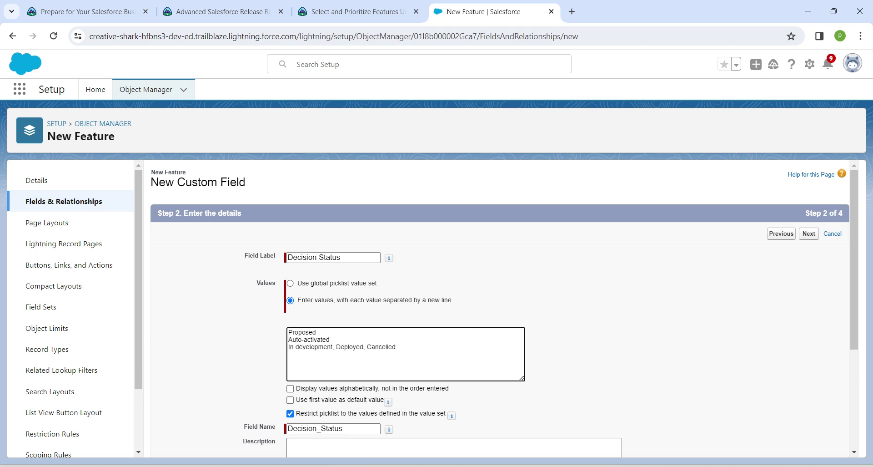
{"action": "key", "text": "BackSpace"}
{"action": "key", "text": "BackSpace"}
{"action": "key", "text": "Return"}
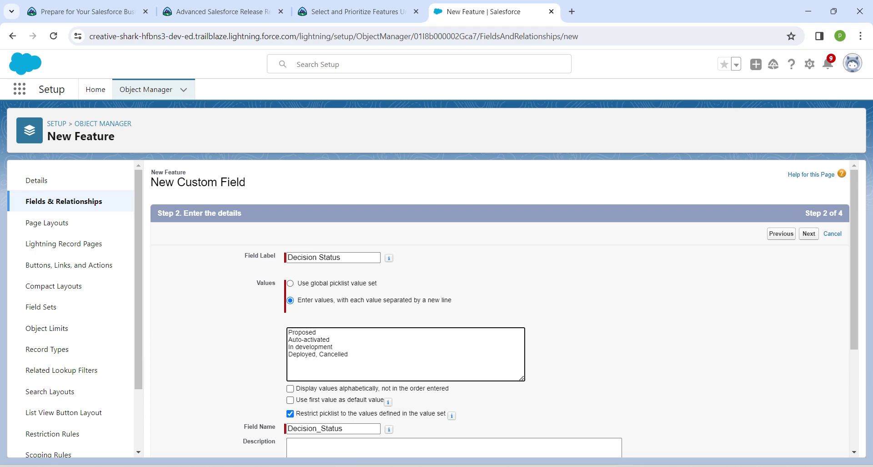
{"action": "key", "text": "BackSpace"}
{"action": "key", "text": "BackSpace"}
{"action": "key", "text": "Return"}
Accept the default field-level security and page layout for Decision Status, and save it to start another field.
{"action": "scroll", "coordinate": [500, 310], "scroll_direction": "down", "scroll_amount": 3}
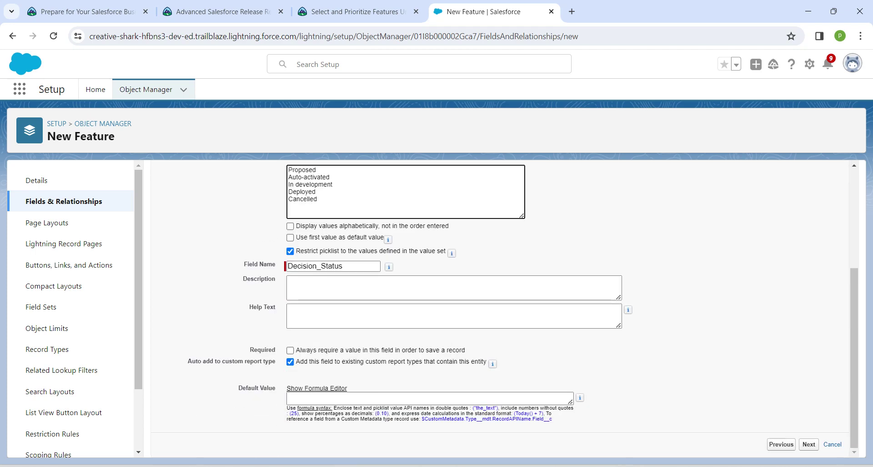
{"action": "left_click", "coordinate": [810, 444]}
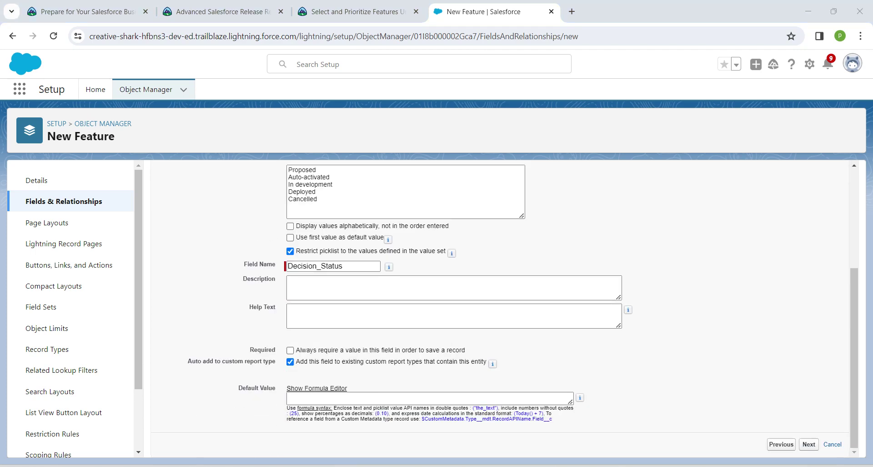
{"action": "left_click", "coordinate": [809, 234]}
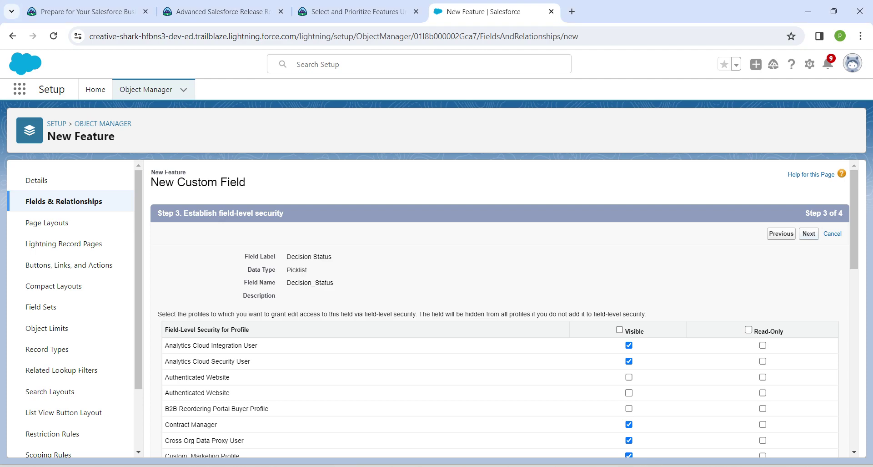
{"action": "left_click", "coordinate": [784, 233]}
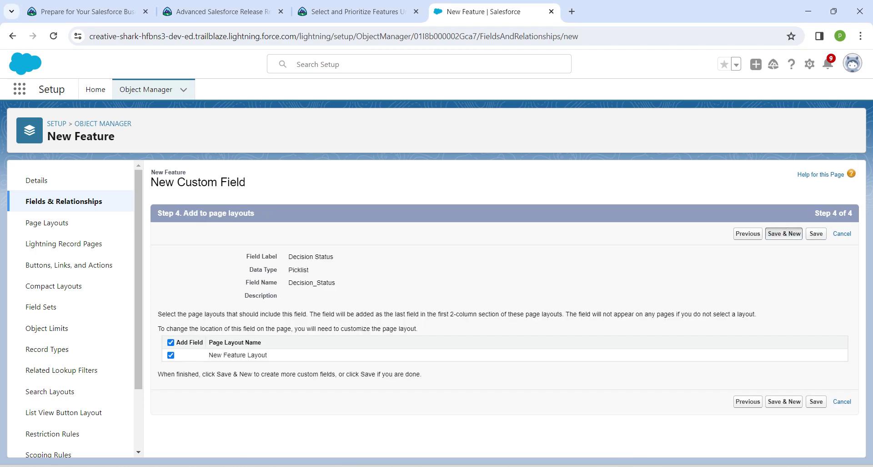
Copy the field label Target Deployment Date from the Trailhead challenge instructions.
{"action": "left_click", "coordinate": [359, 12]}
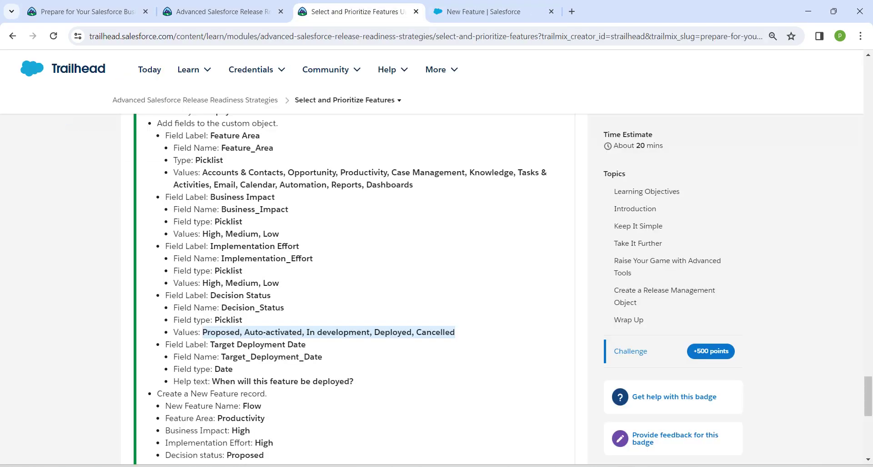
{"action": "scroll", "coordinate": [355, 288], "scroll_direction": "down", "scroll_amount": 1}
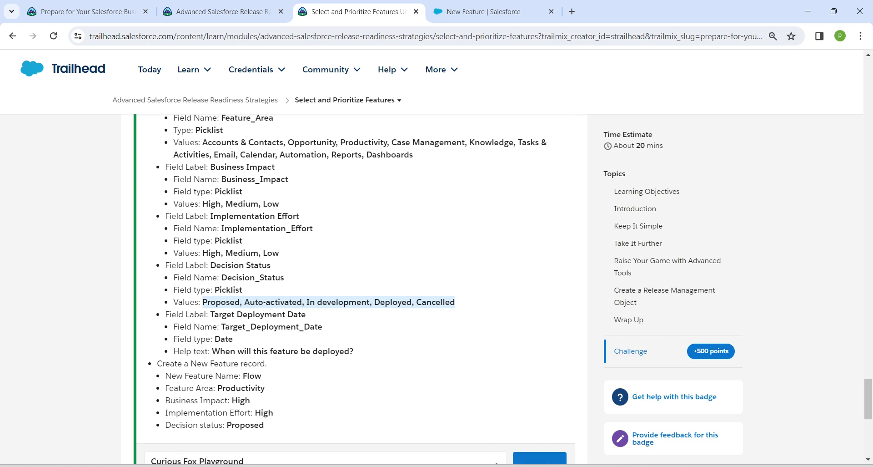
{"action": "left_click_drag", "start_coordinate": [210, 313], "coordinate": [305, 314]}
{"action": "key", "text": "ctrl+c"}
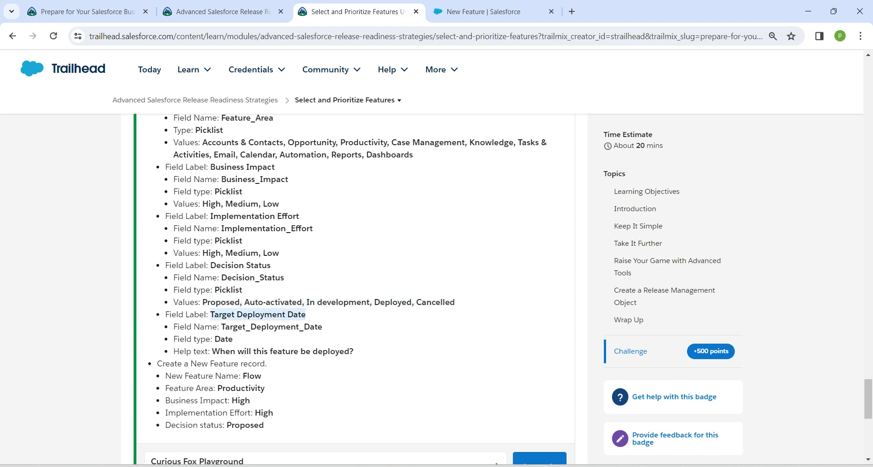
Choose Date as the data type for the new custom field in Salesforce and continue to its details.
{"action": "left_click", "coordinate": [484, 11]}
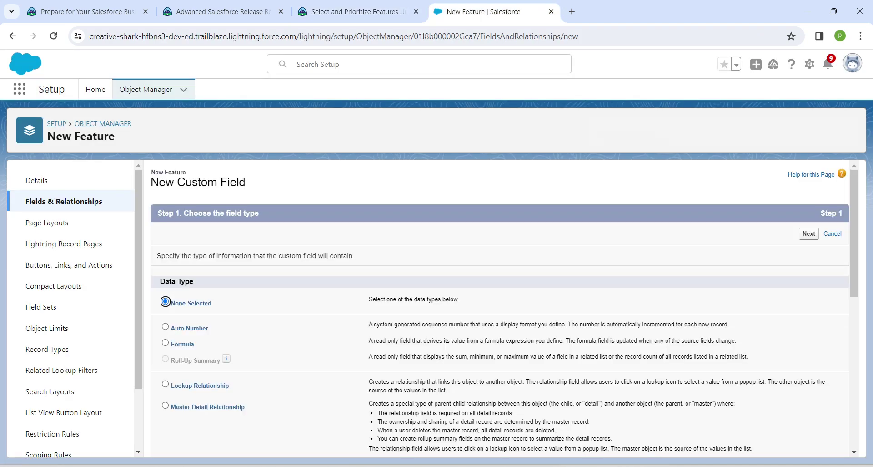
{"action": "scroll", "coordinate": [501, 310], "scroll_direction": "down", "scroll_amount": 5}
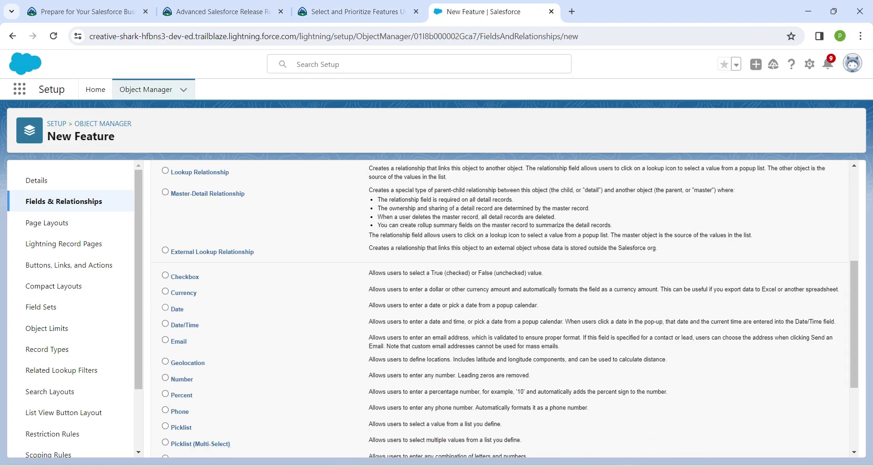
{"action": "left_click", "coordinate": [165, 307]}
{"action": "scroll", "coordinate": [166, 307], "scroll_direction": "down", "scroll_amount": 3}
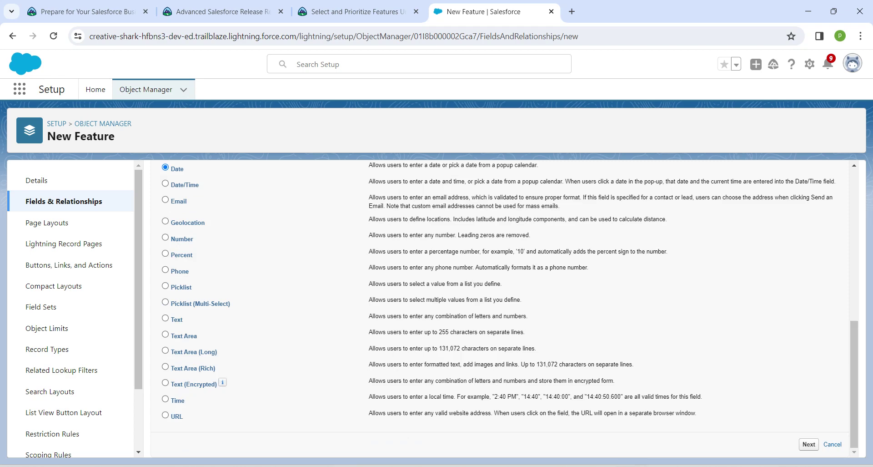
{"action": "left_click", "coordinate": [809, 444]}
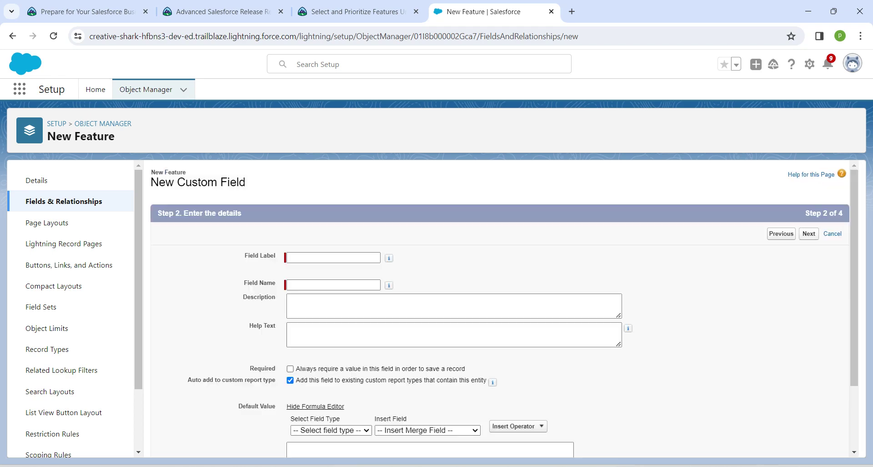
Label the date field Target Deployment Date and let its field name fill in as Target_Deployment_Date.
{"action": "left_click", "coordinate": [334, 258]}
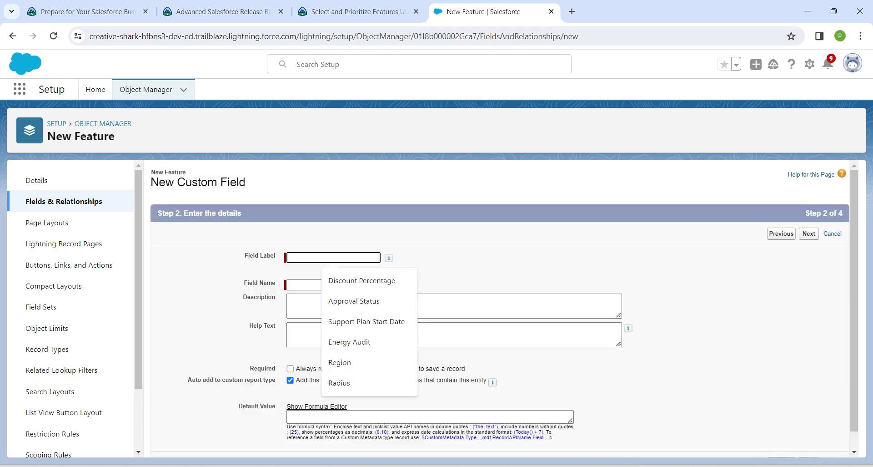
{"action": "left_click", "coordinate": [352, 12]}
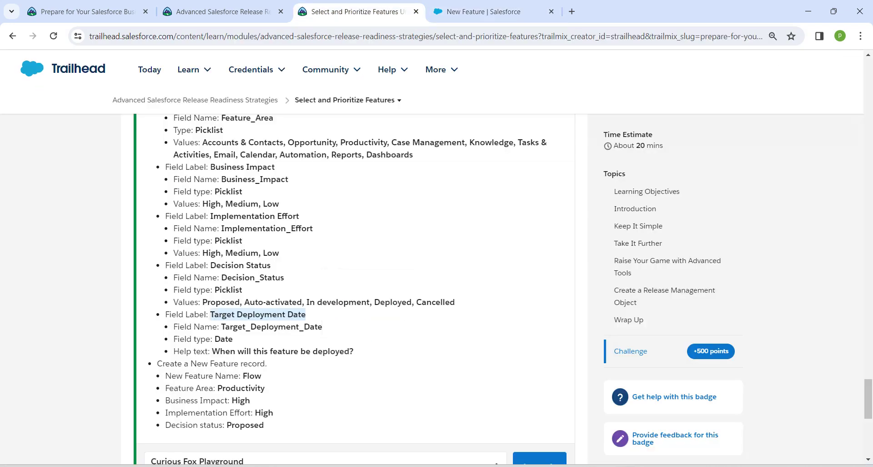
{"action": "left_click", "coordinate": [484, 12]}
{"action": "key", "text": "ctrl+v"}
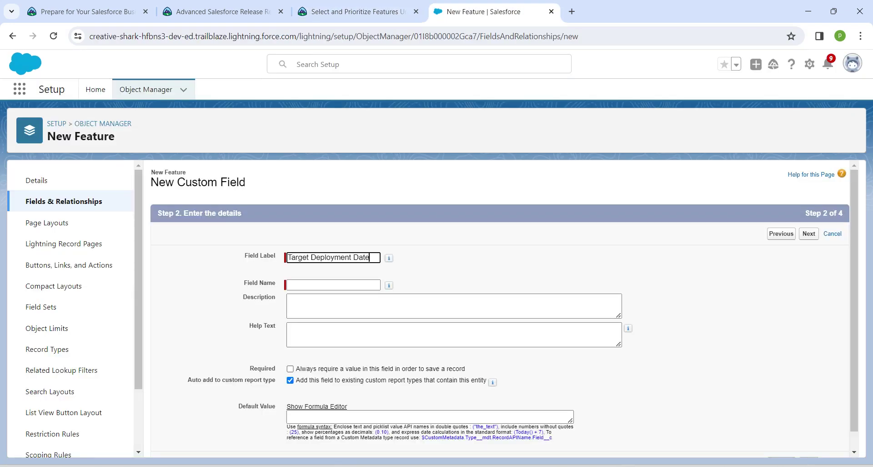
{"action": "key", "text": "Tab"}
{"action": "key", "text": "Tab"}
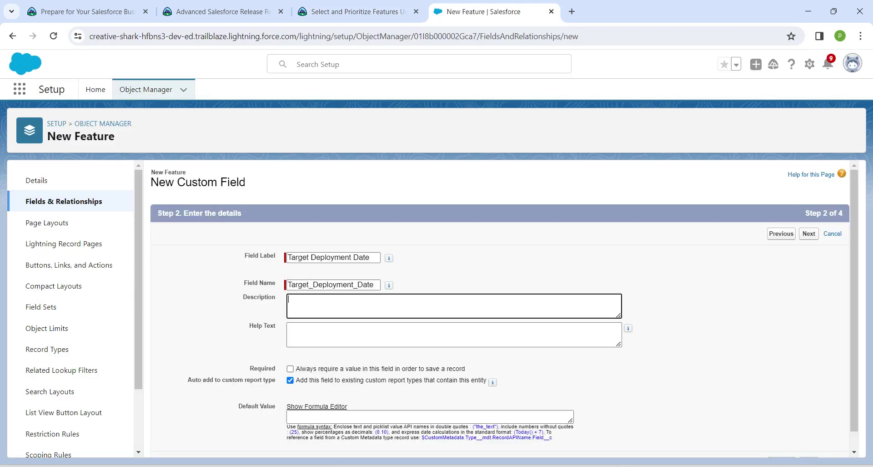
{"action": "key", "text": "Tab"}
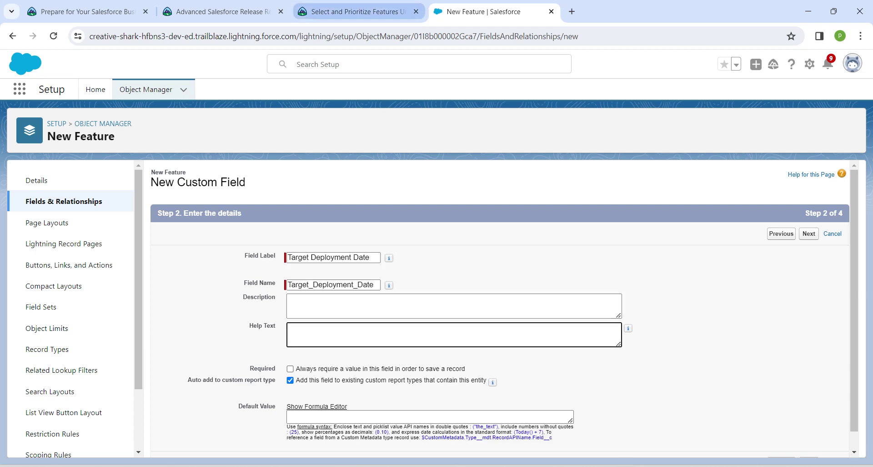
Copy "When will this feature be deployed?" from the Trailhead challenge into the date field's help text.
{"action": "left_click", "coordinate": [352, 11]}
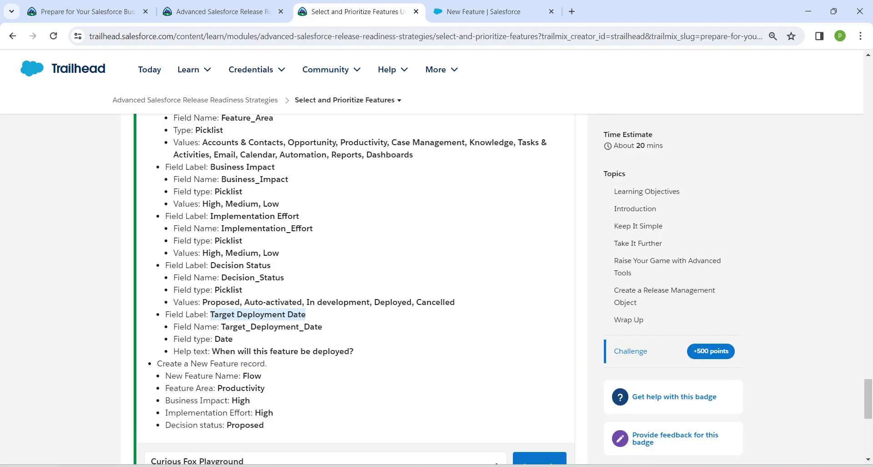
{"action": "left_click_drag", "start_coordinate": [212, 351], "coordinate": [354, 351]}
{"action": "key", "text": "ctrl+c"}
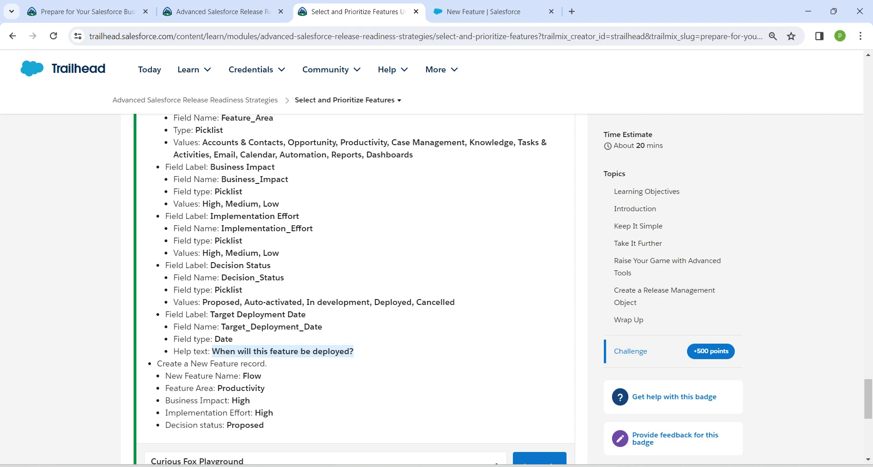
{"action": "left_click", "coordinate": [484, 11]}
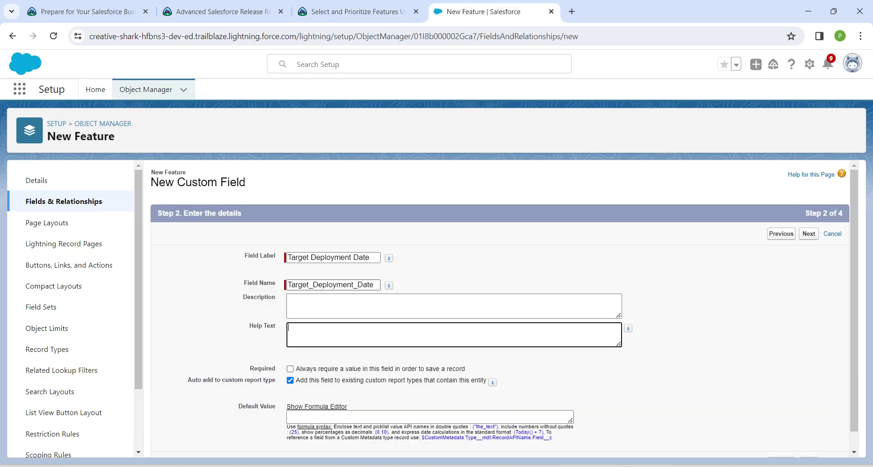
{"action": "key", "text": "ctrl+v"}
Accept the default field-level security and page layout for Target Deployment Date, and save the field.
{"action": "left_click", "coordinate": [809, 233]}
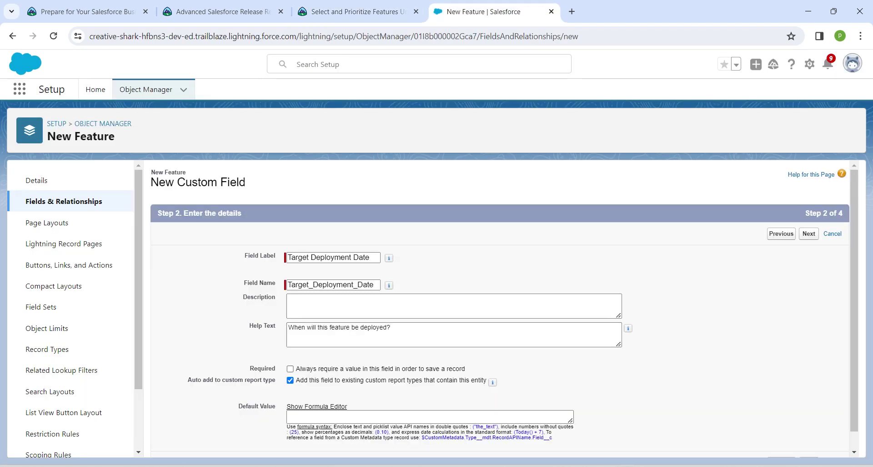
{"action": "left_click", "coordinate": [809, 233]}
{"action": "left_click", "coordinate": [809, 234]}
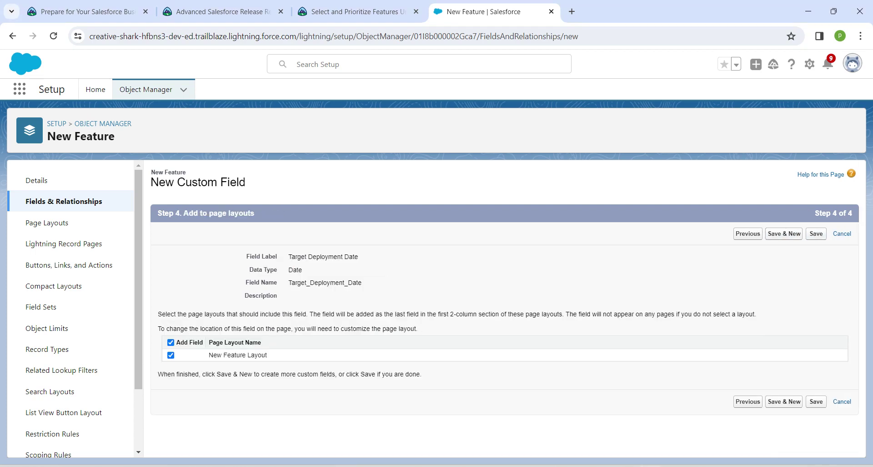
{"action": "left_click", "coordinate": [816, 233]}
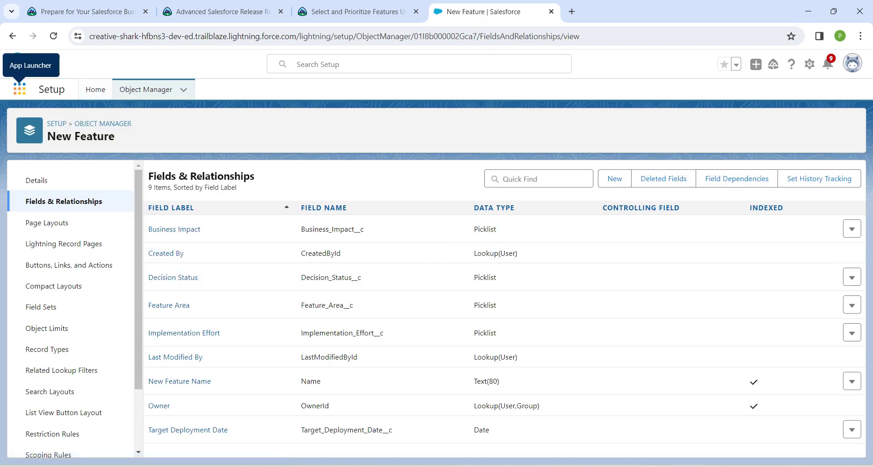
Find the New Features item by searching for "new" in the app launcher, and start a new record.
{"action": "left_click", "coordinate": [20, 89]}
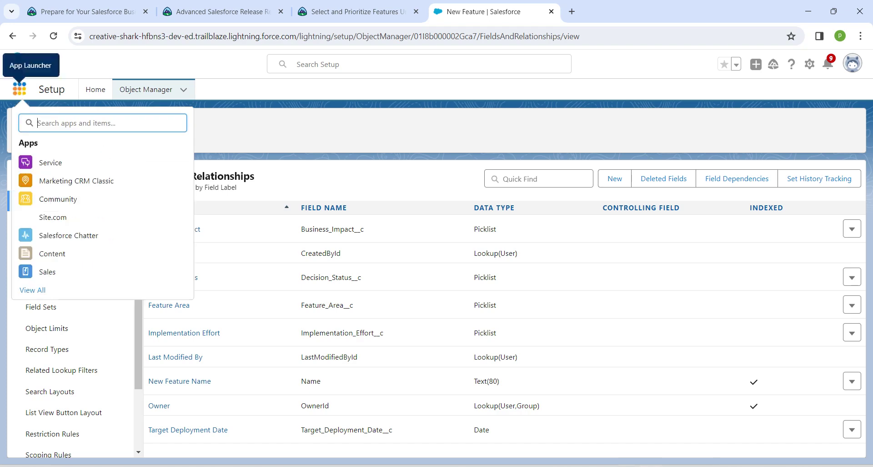
{"action": "type", "text": "new"}
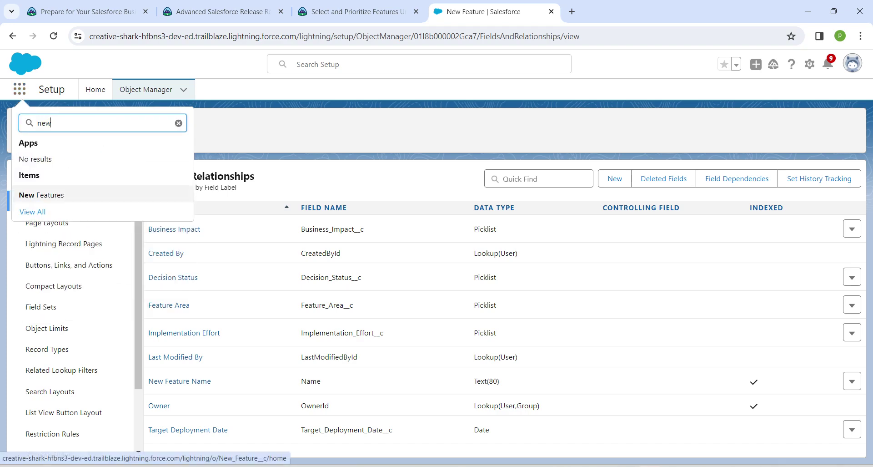
{"action": "left_click", "coordinate": [41, 195]}
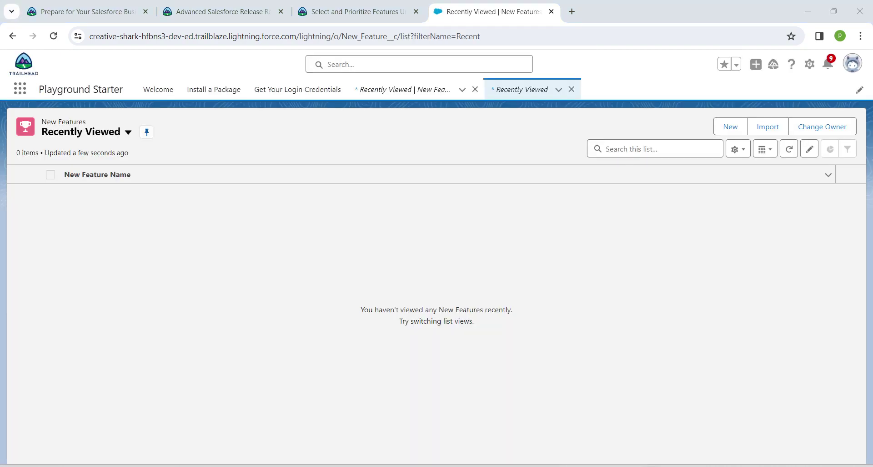
{"action": "left_click", "coordinate": [731, 126]}
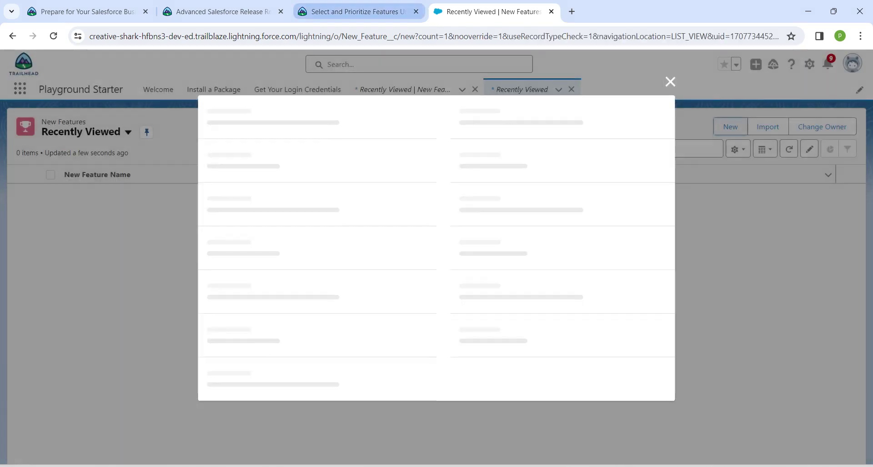
Name the New Feature record Flow, as given in the Trailhead challenge, and set its Feature Area to Productivity.
{"action": "left_click", "coordinate": [358, 11]}
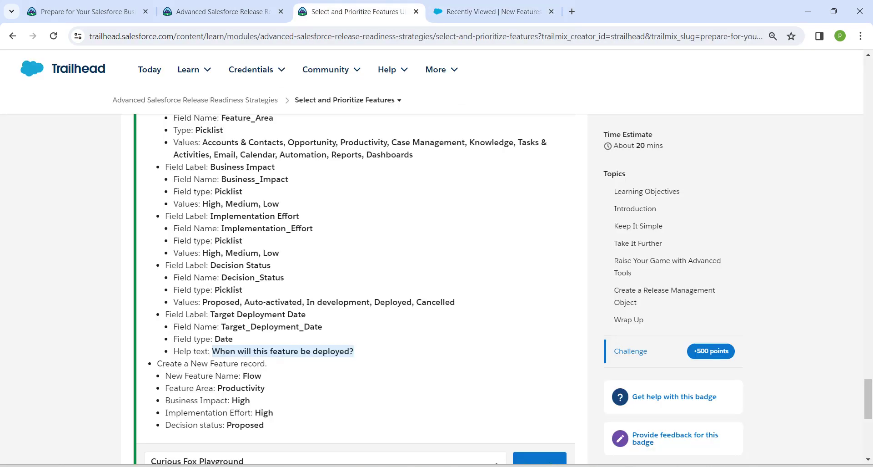
{"action": "double_click", "coordinate": [250, 375]}
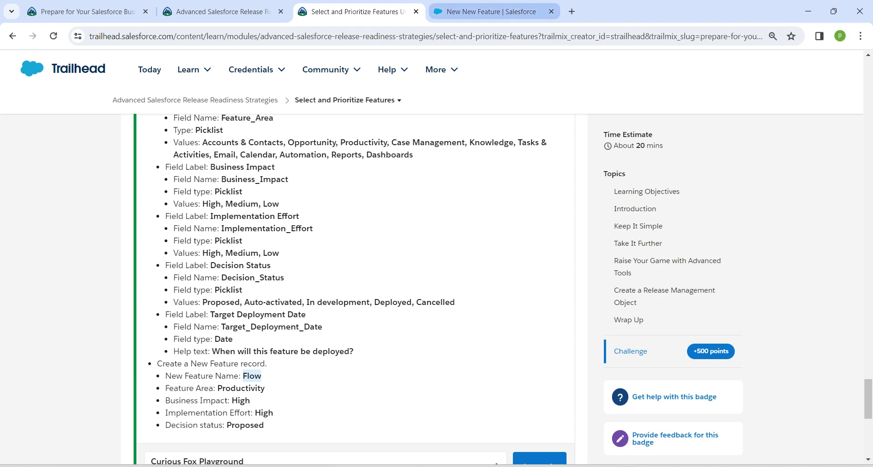
{"action": "left_click", "coordinate": [491, 11]}
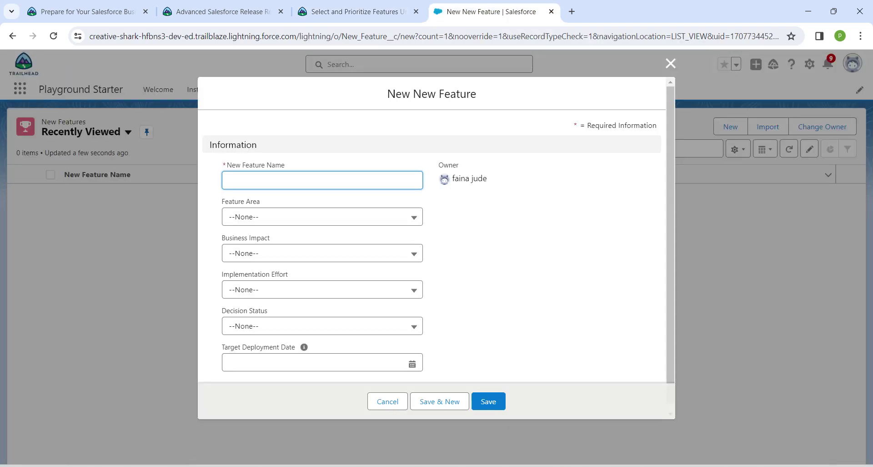
{"action": "type", "text": "Flow"}
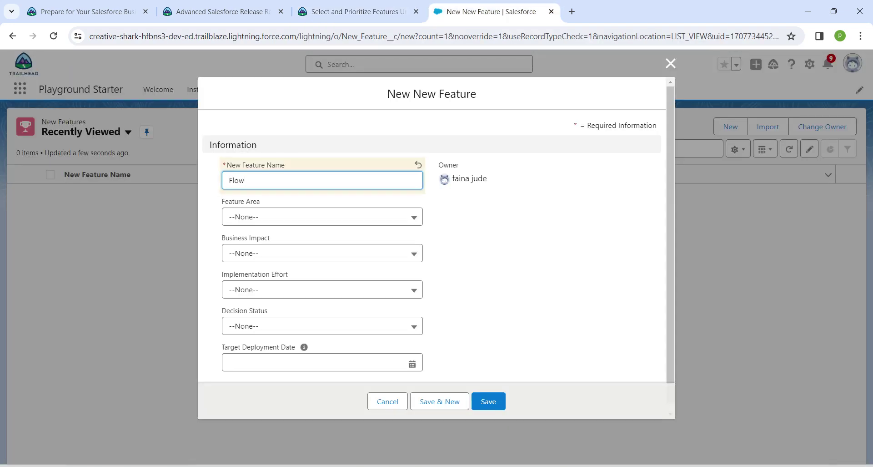
{"action": "left_click", "coordinate": [322, 217]}
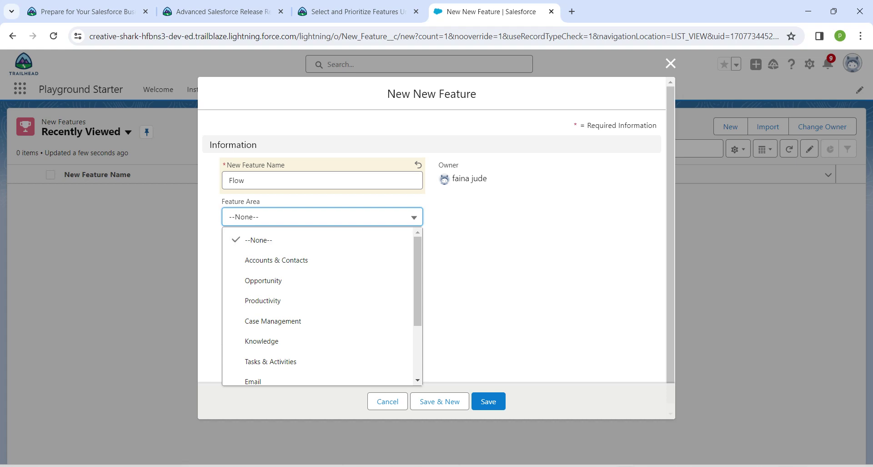
{"action": "key", "text": "alt+Tab"}
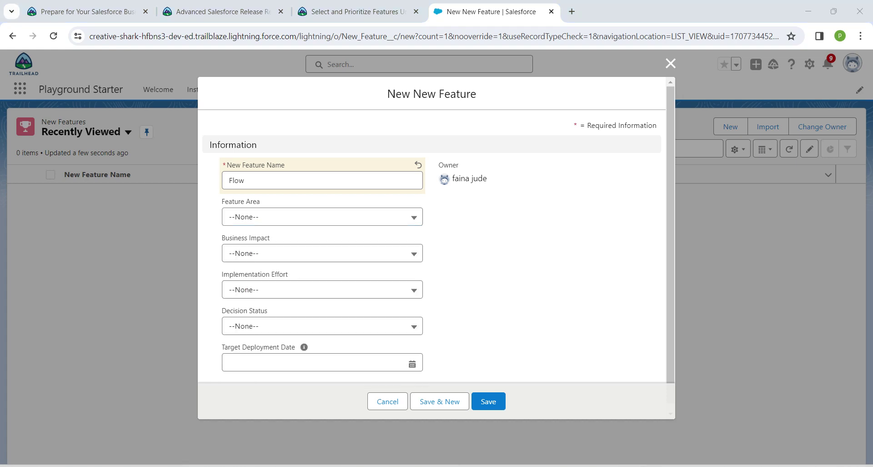
{"action": "left_click", "coordinate": [322, 217]}
{"action": "left_click", "coordinate": [264, 300]}
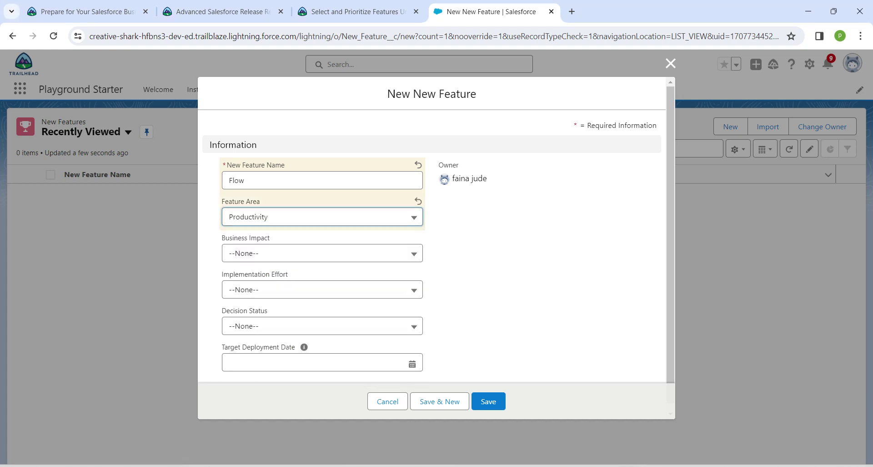
Set both the Business Impact and the Implementation Effort of the Flow record to High.
{"action": "left_click", "coordinate": [322, 254]}
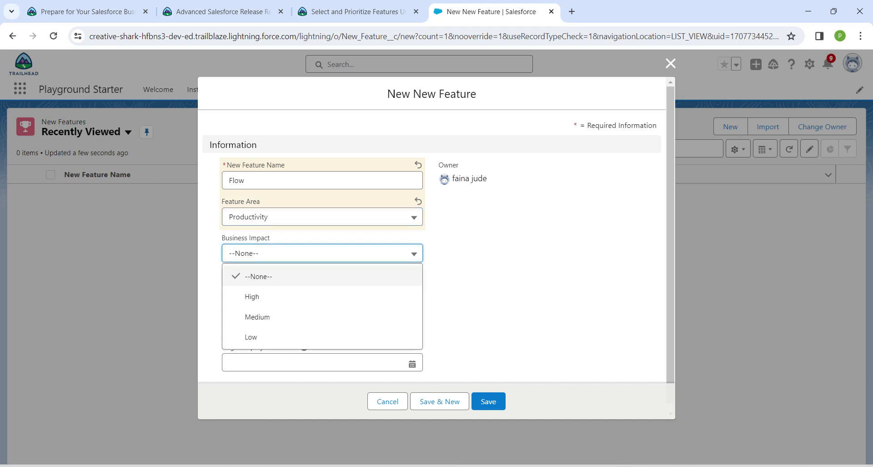
{"action": "left_click", "coordinate": [264, 296]}
{"action": "key", "text": "Tab"}
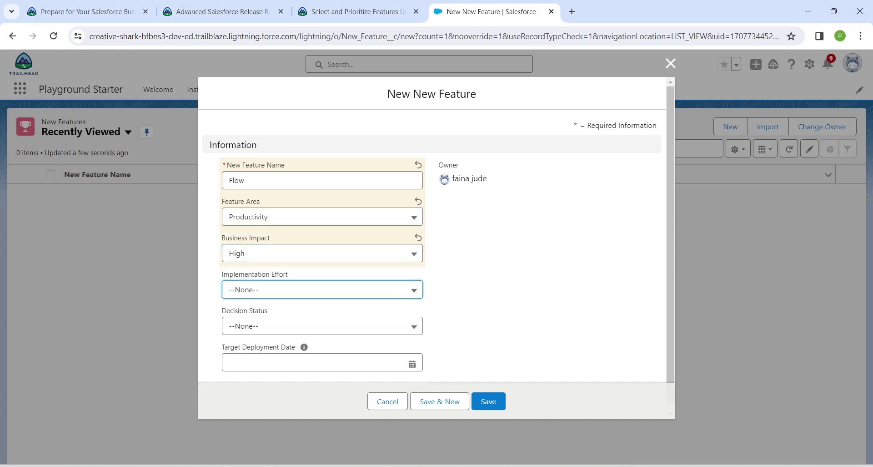
{"action": "key", "text": "Down"}
{"action": "key", "text": "Down"}
{"action": "key", "text": "Return"}
{"action": "key", "text": "Tab"}
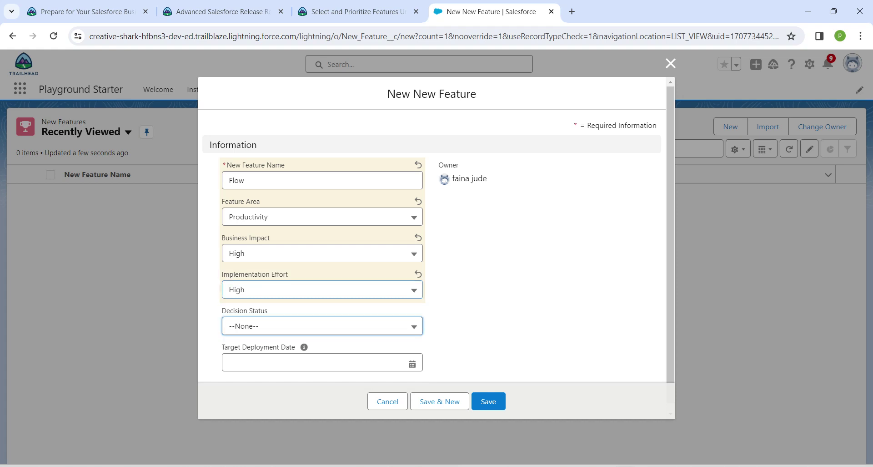
Set the Decision Status of the Flow record to Proposed and save the record.
{"action": "key", "text": "Down"}
{"action": "key", "text": "Down"}
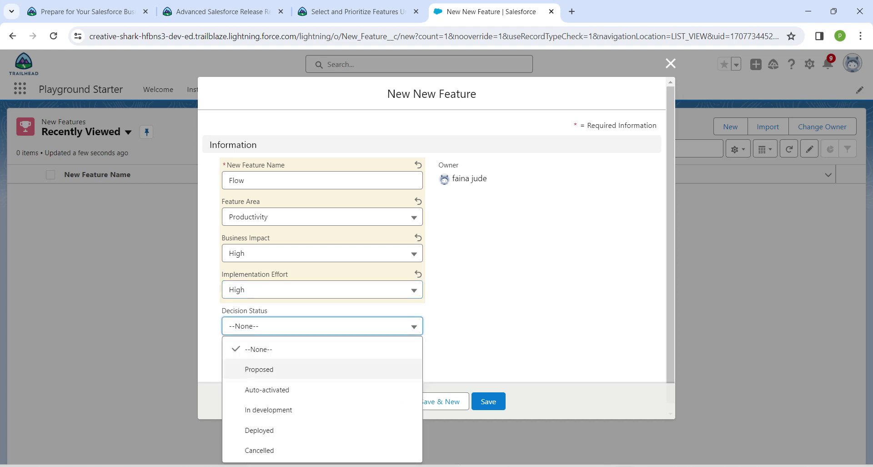
{"action": "key", "text": "Return"}
{"action": "key", "text": "Tab"}
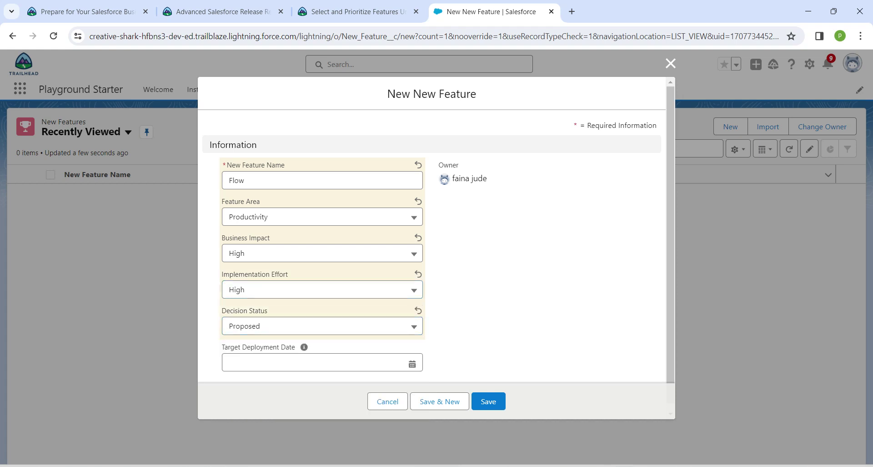
{"action": "key", "text": "Return"}
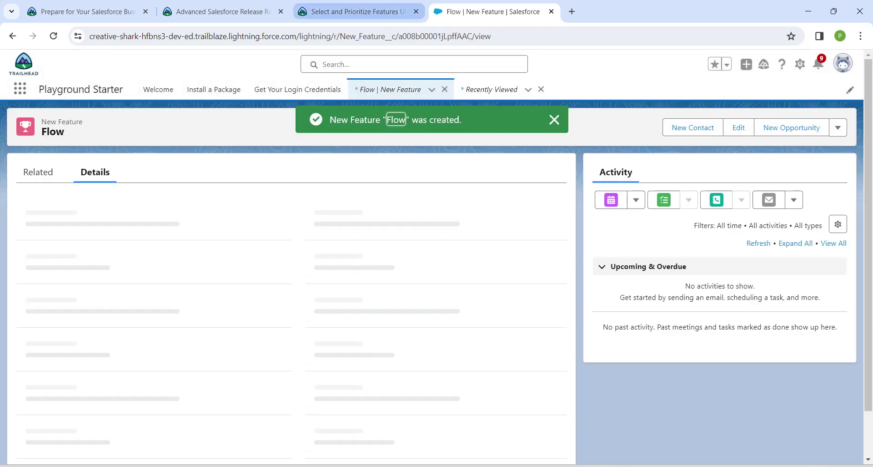
Check the Select and Prioritize Features challenge in Trailhead and reload the Advanced Salesforce Release Readiness Strategies module page.
{"action": "key", "text": "ctrl+shift+Tab"}
{"action": "scroll", "coordinate": [355, 273], "scroll_direction": "down", "scroll_amount": 3}
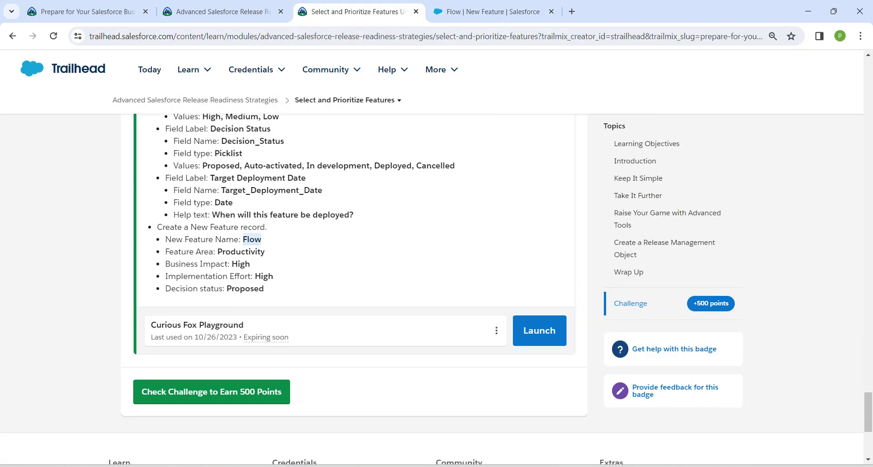
{"action": "left_click", "coordinate": [211, 391]}
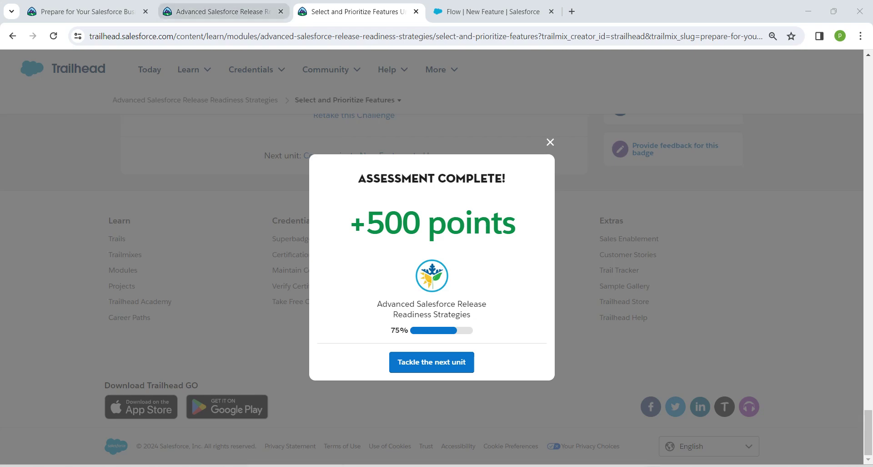
{"action": "left_click", "coordinate": [223, 12]}
{"action": "key", "text": "F5"}
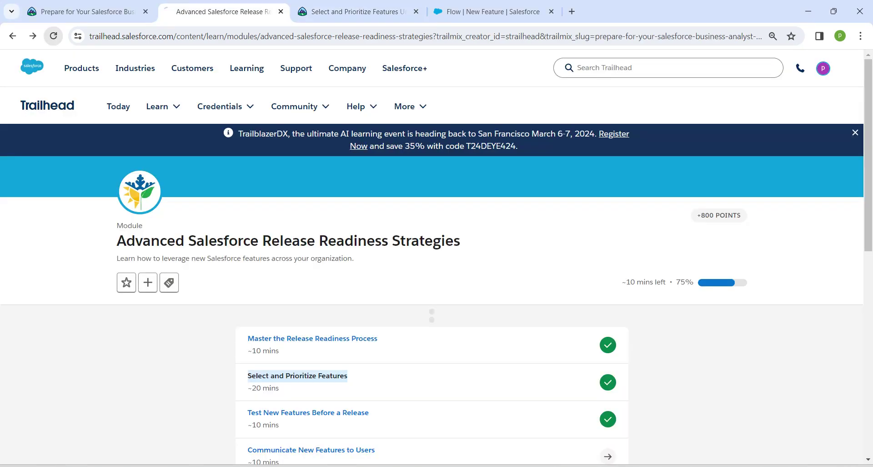